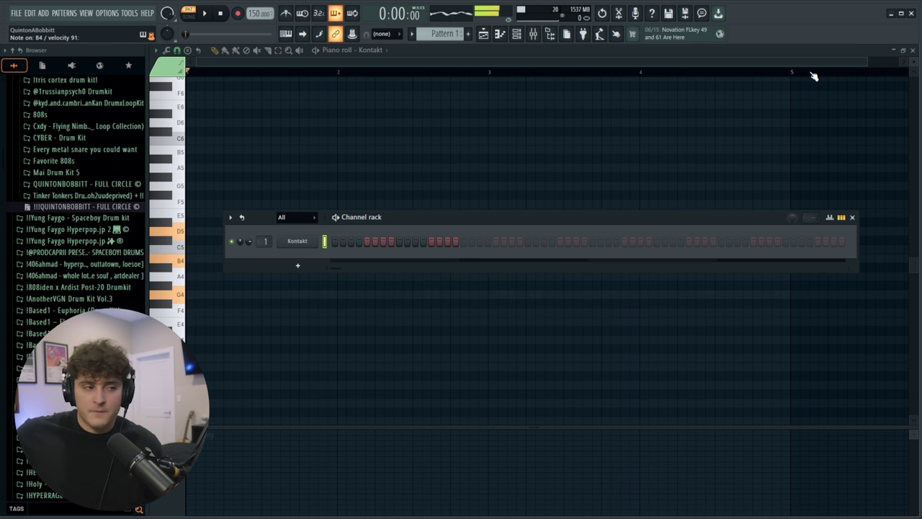
Step: Display the piano roll's scale highlighting options with their root notes and scales, and leave them without choosing
click(275, 61)
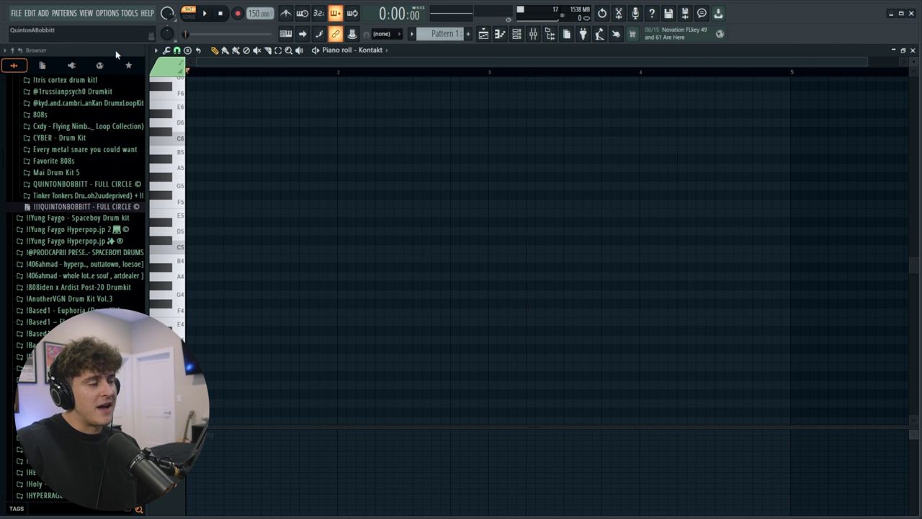
click(157, 51)
mouse_move(188, 99)
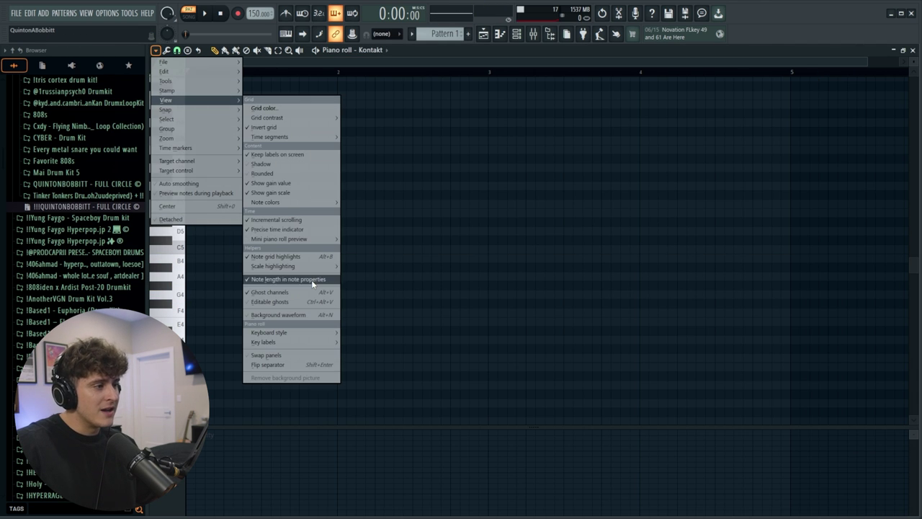
mouse_move(299, 268)
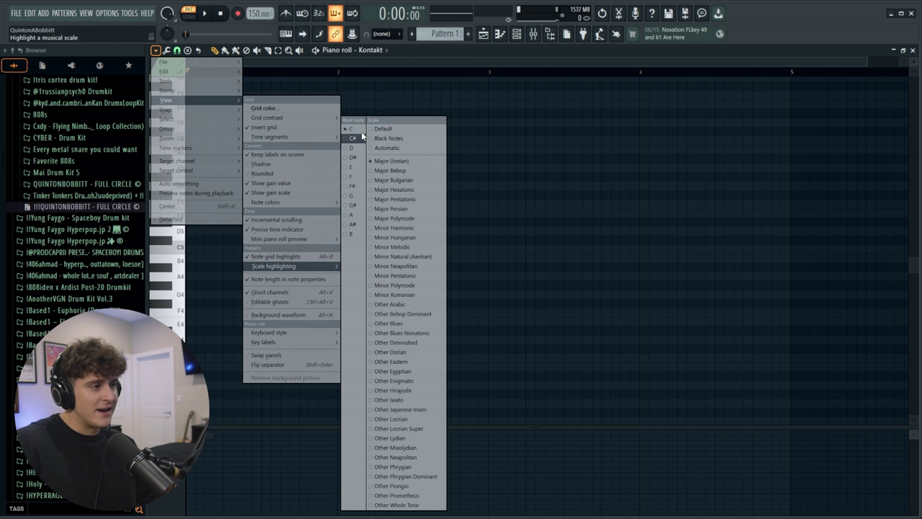
click(541, 186)
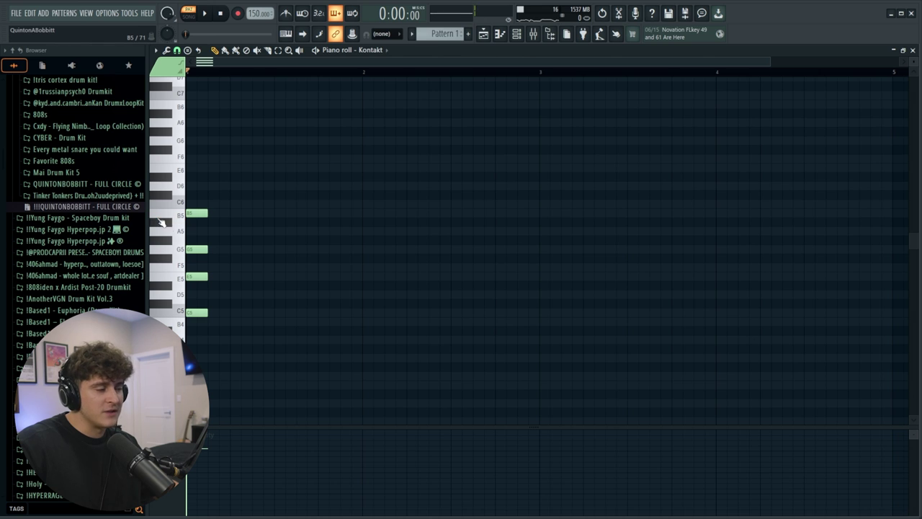
Step: Repeat the C5, E5, G5, B5 chord as six short hits, with D6 as the top note on the final three
drag(248, 336, 177, 191)
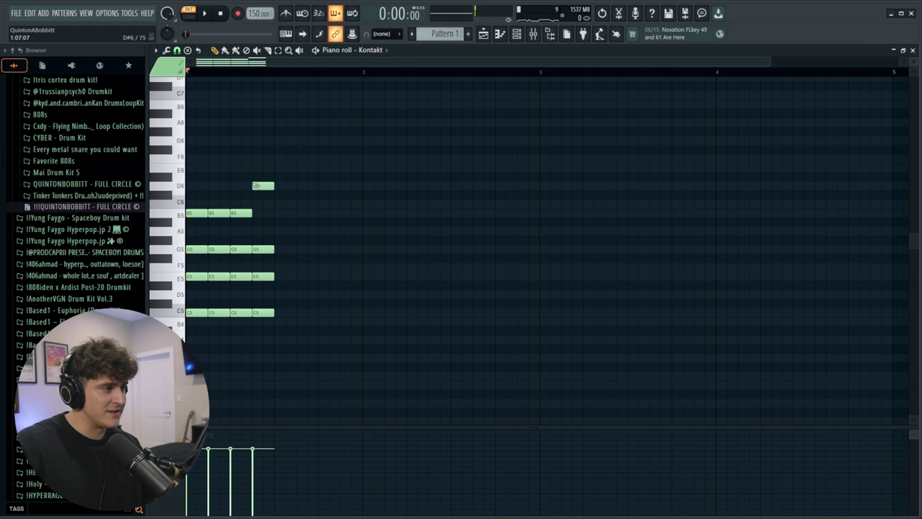
key(ctrl+b)
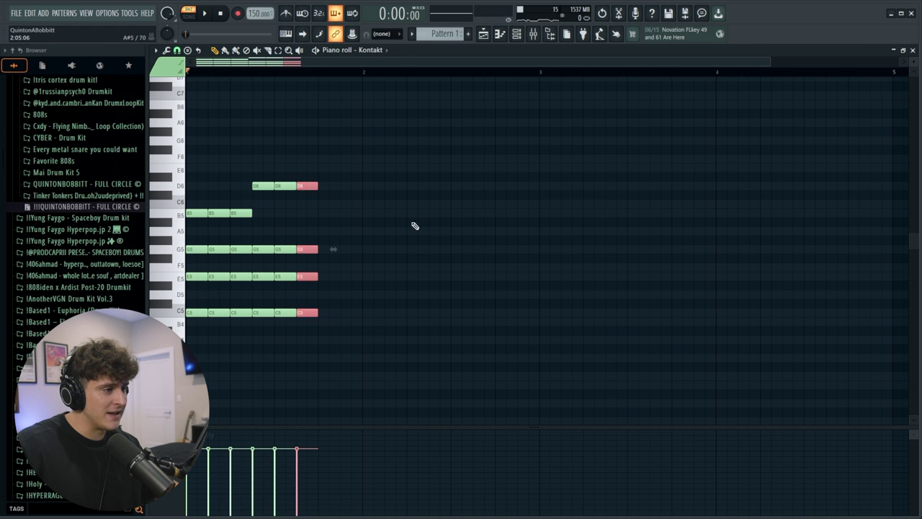
Step: Duplicate the chord group and shift the copy into G4, B4, D5 chords topped by G5, A5 and B5 up to bar 3, and play it
drag(405, 360, 186, 165)
key(ctrl+b)
key(Down)
key(Down)
key(Down)
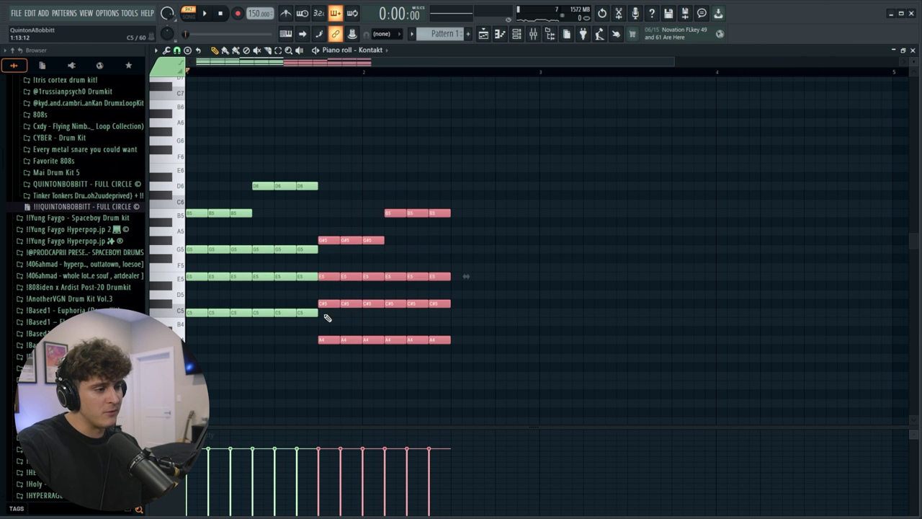
key(Down)
key(Down)
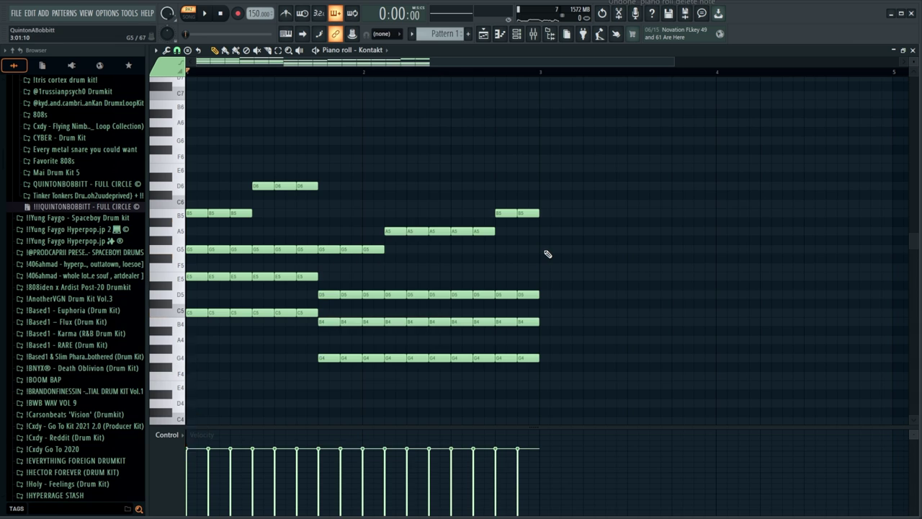
key(space)
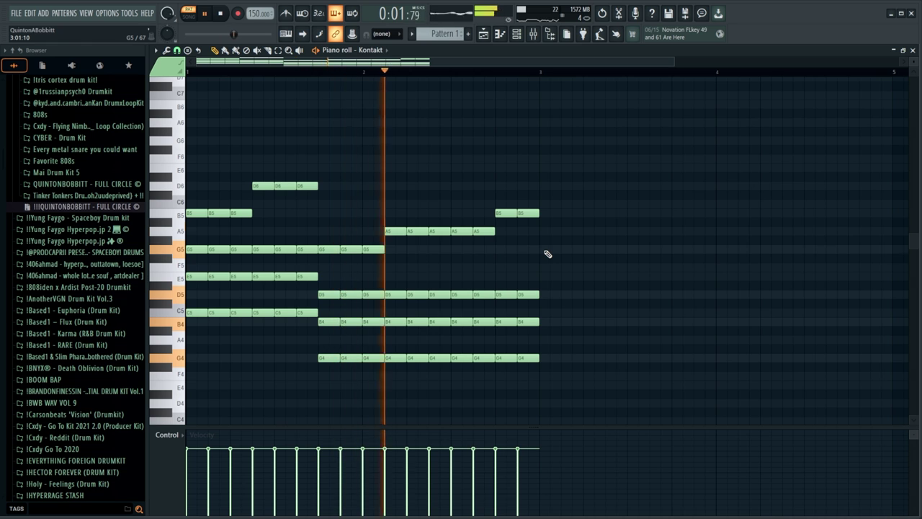
key(space)
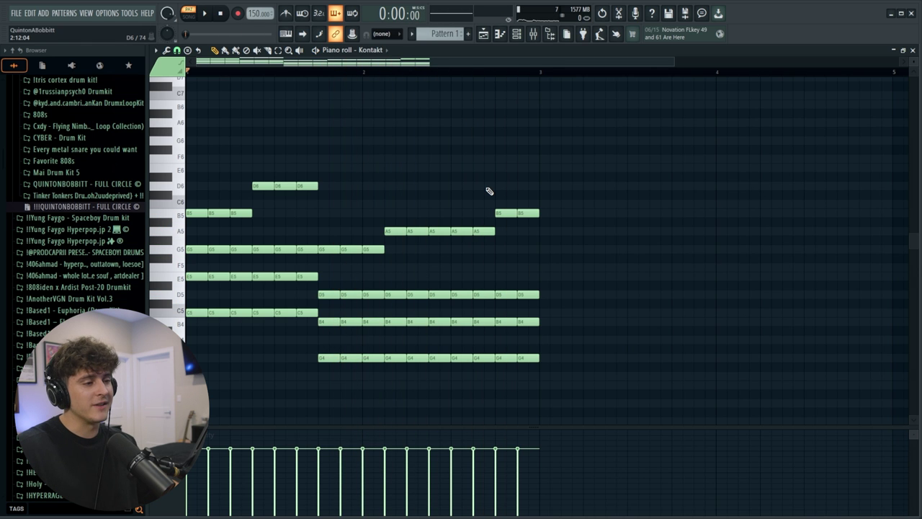
Step: Randomize the chord notes' velocities with the pattern section disabled and the velocity level at -20%, and accept while listening
key(alt+r)
click(401, 169)
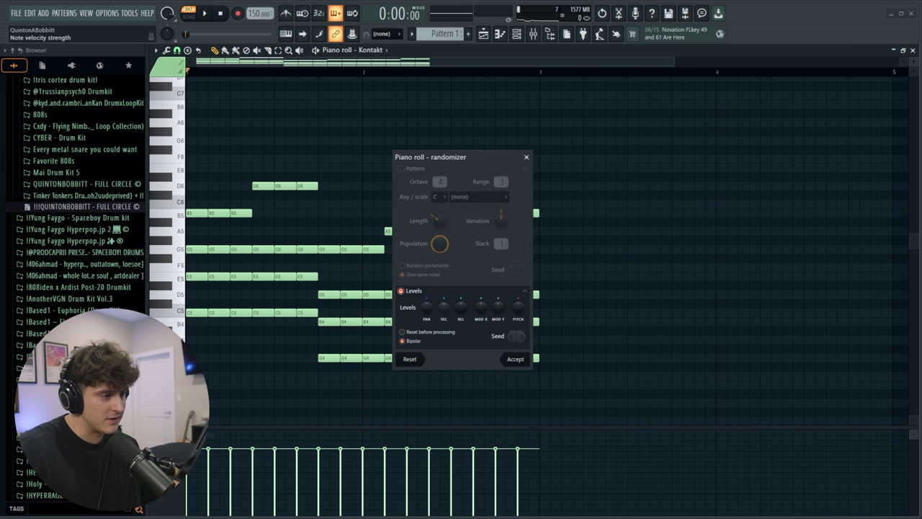
key(space)
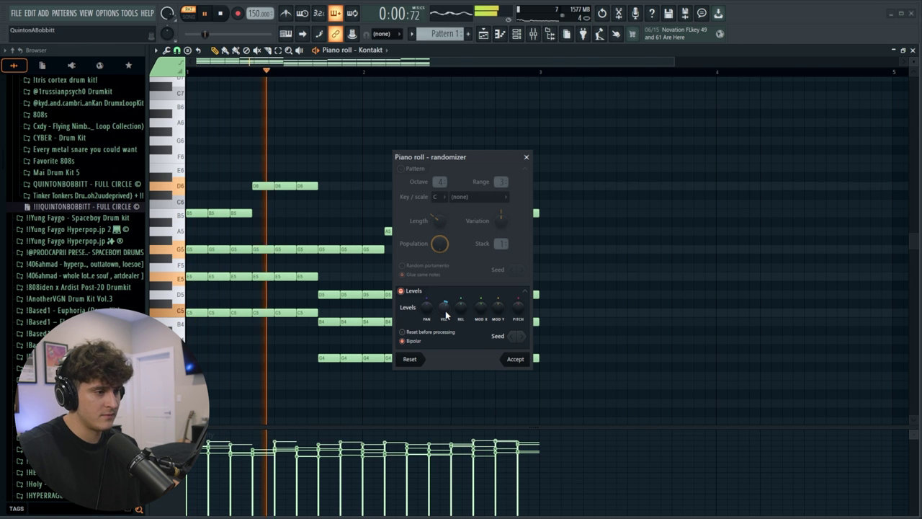
drag(444, 306, 443, 296)
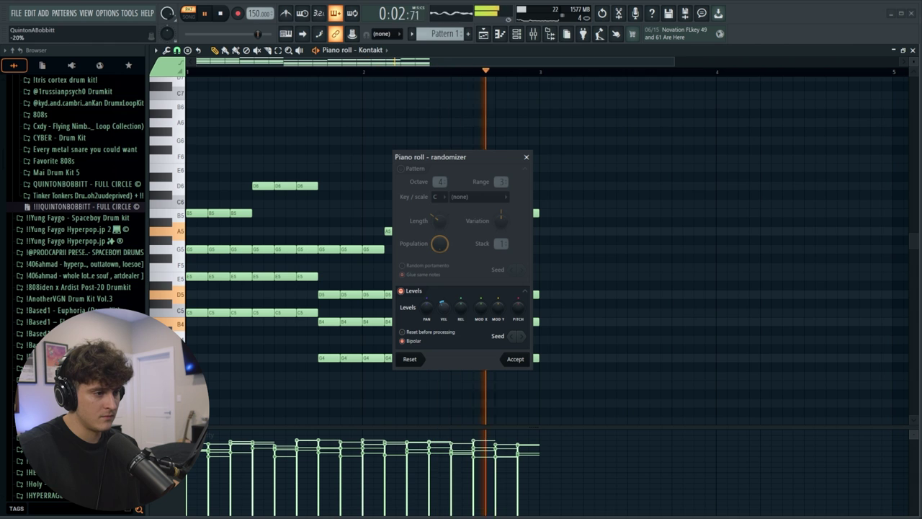
click(515, 359)
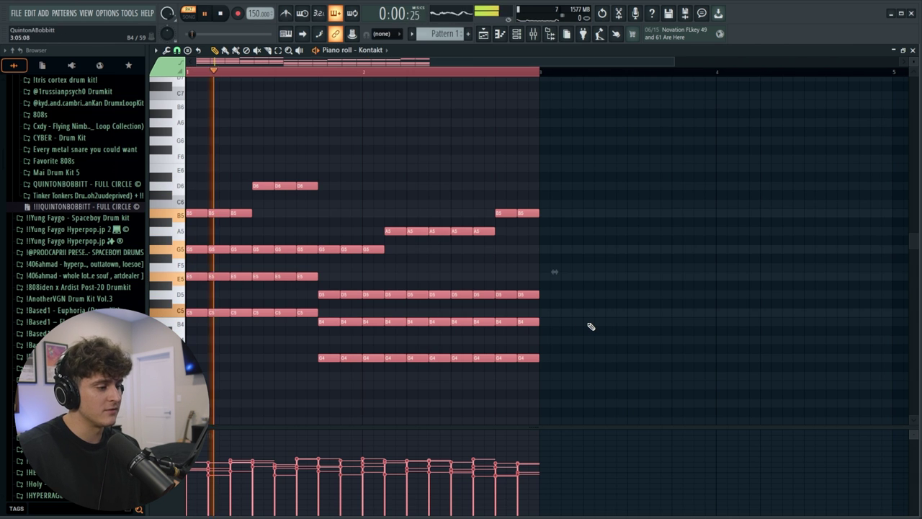
Step: Check the Kontakt channel in the Channel rack during playback, and put the rack away
click(517, 34)
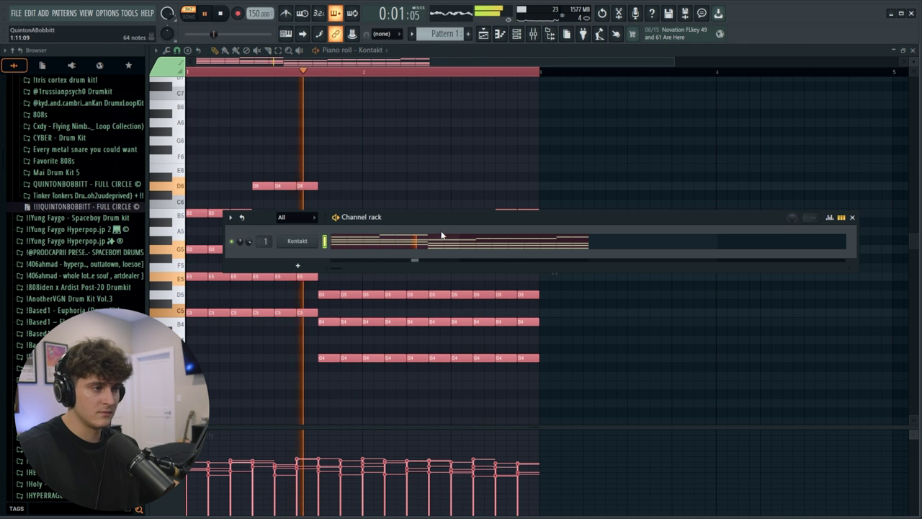
drag(443, 217, 436, 191)
click(461, 220)
click(457, 219)
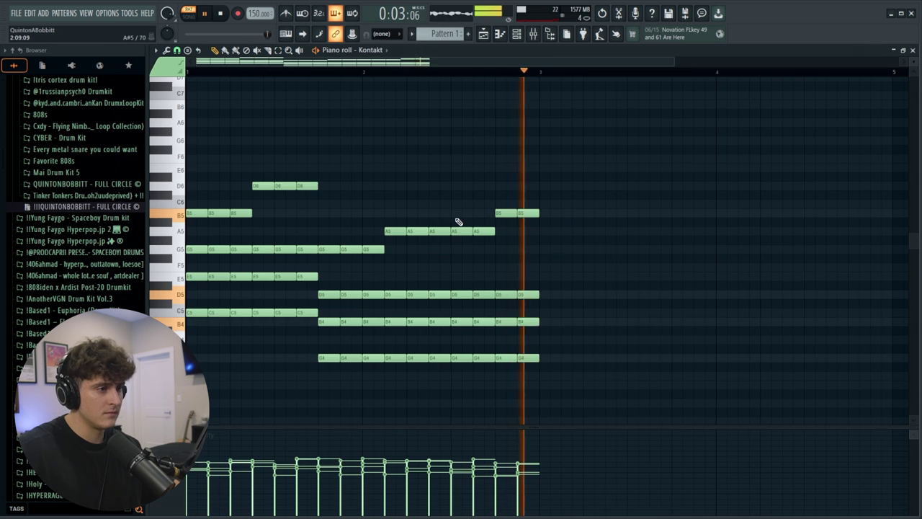
Step: Duplicate the two-bar chord pattern so it fills four bars, and deselect the notes
key(ctrl+b)
scroll(264, 77, down, 4)
scroll(257, 74, up, 3)
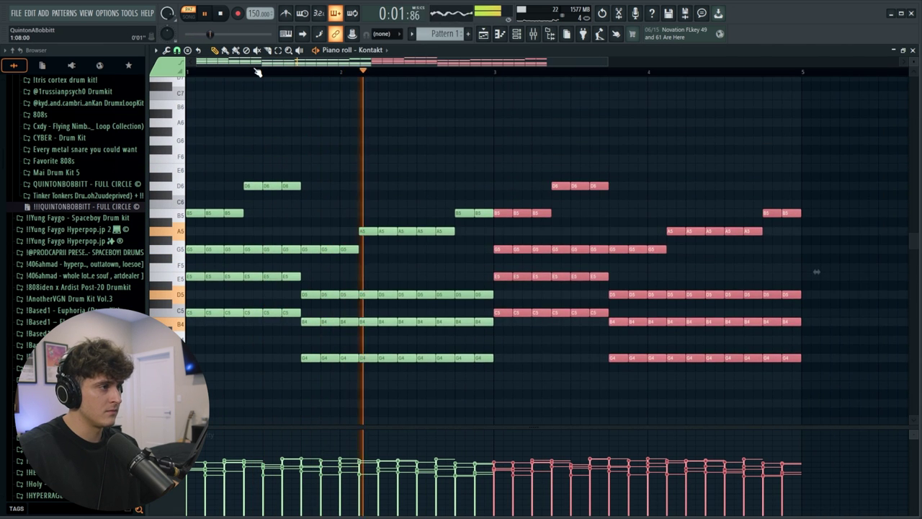
scroll(258, 73, down, 3)
key(ctrl+d)
Step: Add an Omnisphere channel with the Keyscape LA Custom C7 Grand Piano patch and open its piano roll
click(517, 34)
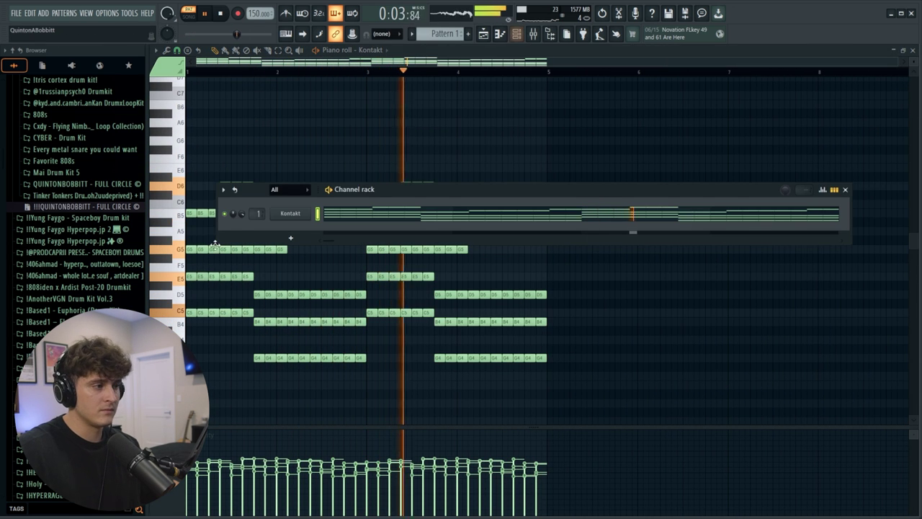
drag(406, 196, 416, 160)
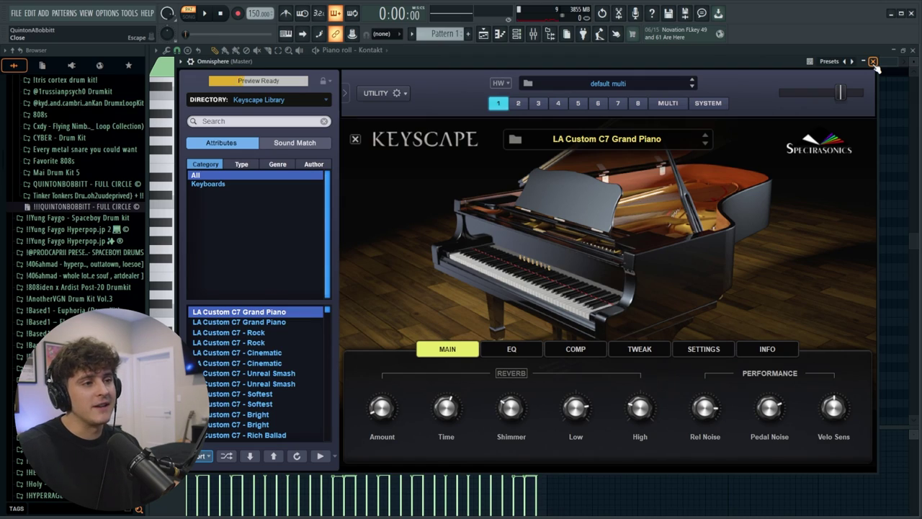
click(873, 62)
right_click(314, 193)
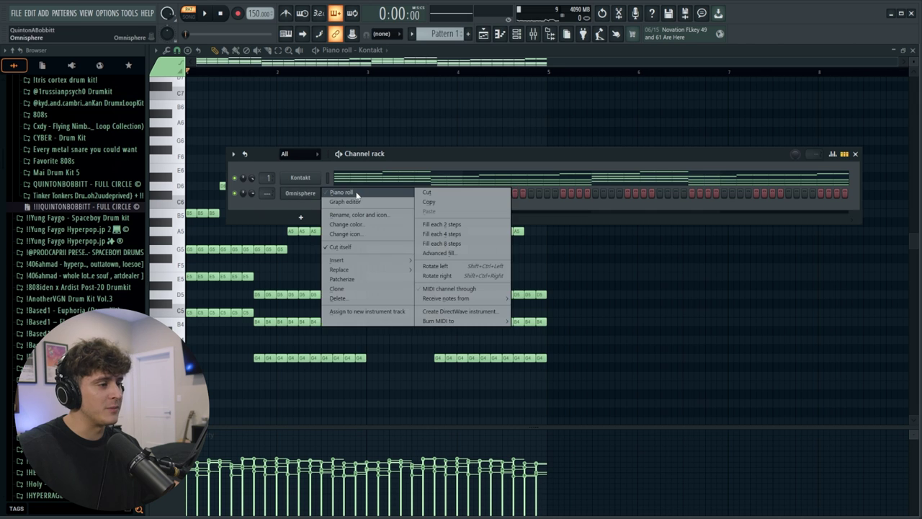
click(355, 193)
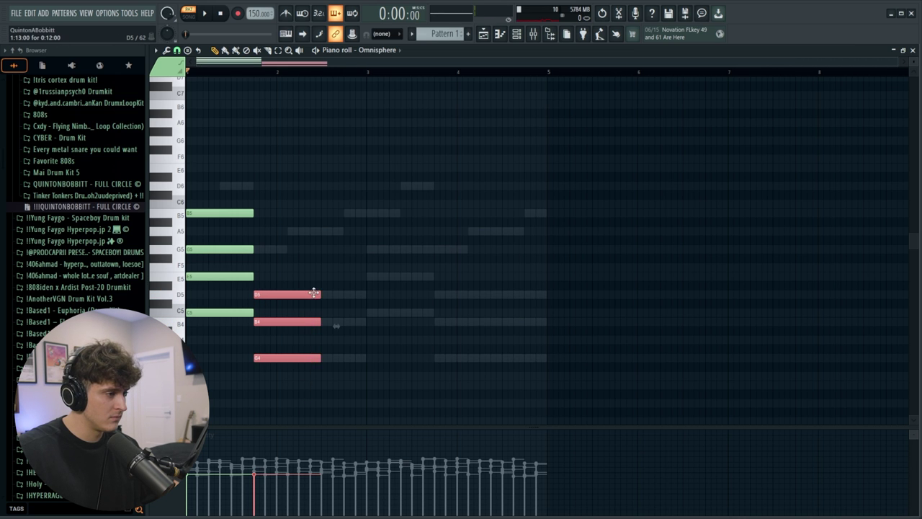
Step: Lay out sustained piano chords C5, E5, G5, B5 and G4, B4, D5, G5 up to bar 3, with a D6 melody note above the first
click(256, 250)
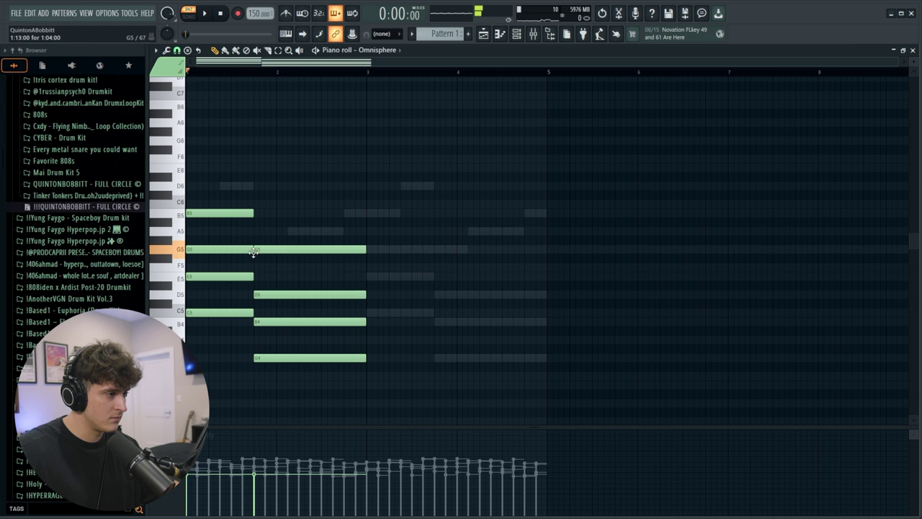
key(space)
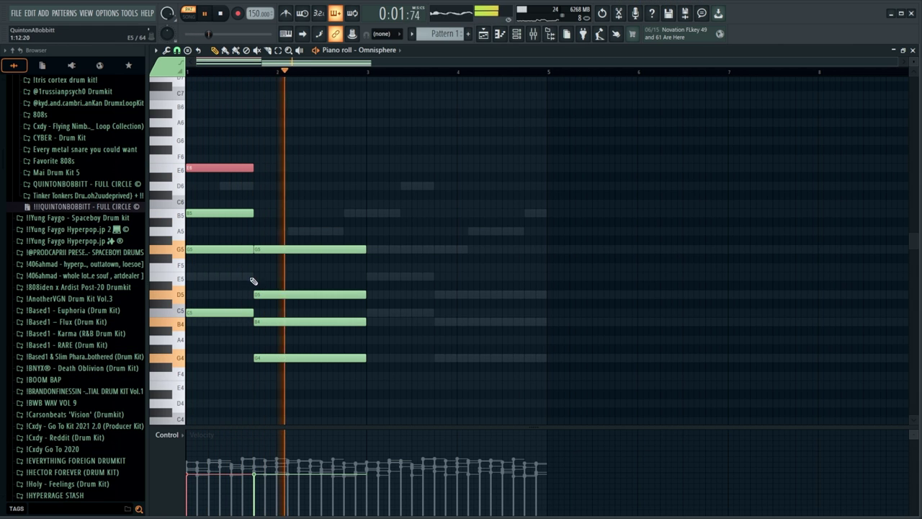
key(space)
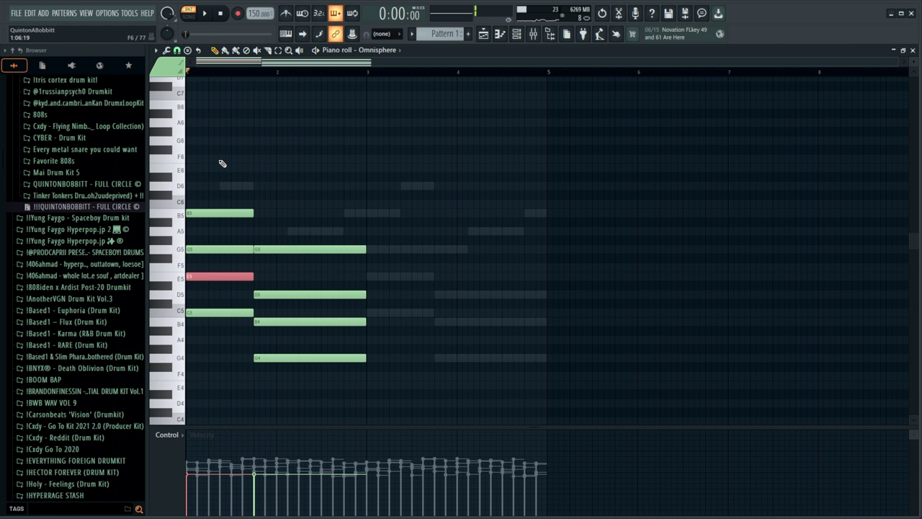
click(222, 189)
Step: Try C6, F6 and E6 as the melody note following D6 near the end of the first chord
click(244, 204)
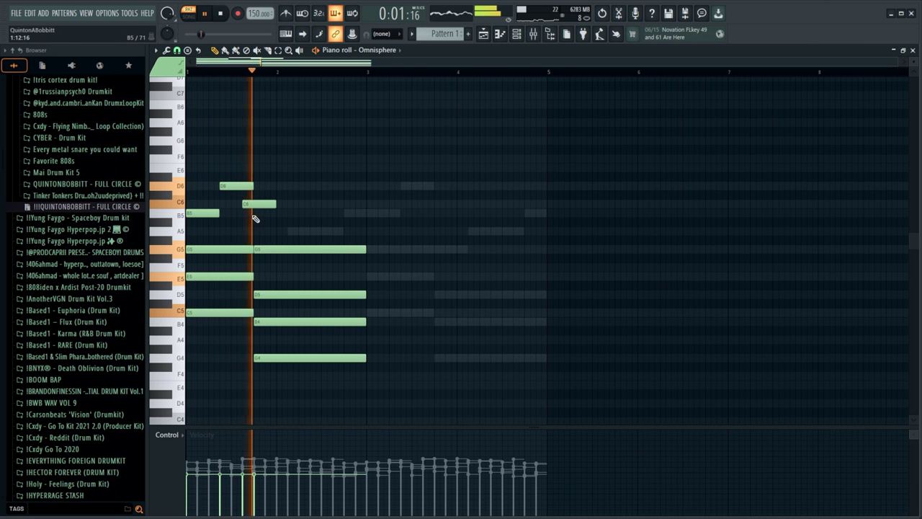
drag(253, 205, 254, 157)
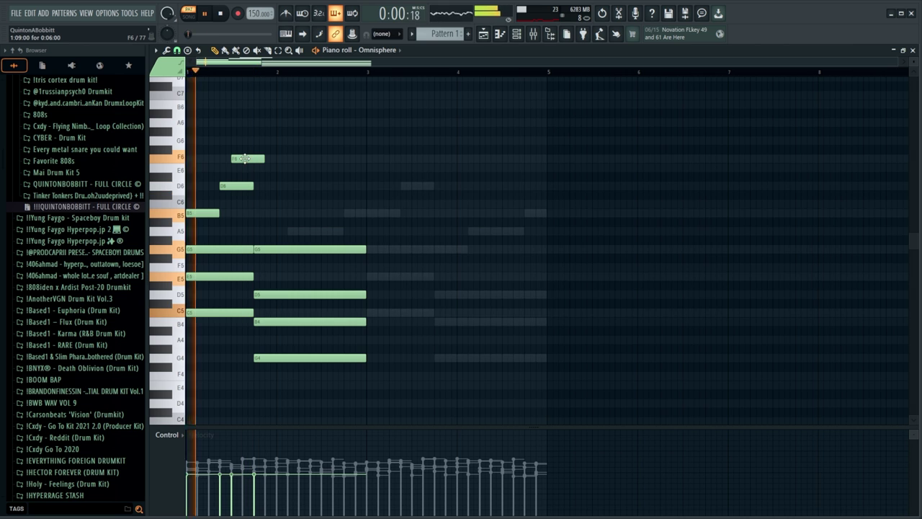
click(246, 168)
right_click(248, 159)
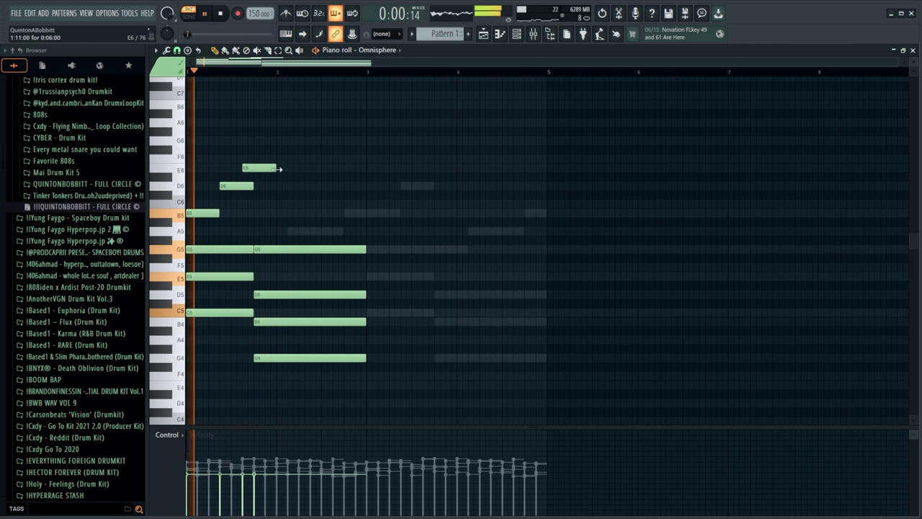
right_click(271, 168)
Step: Place an A5 melody note at 1:11 and shorten it to 0:02:00 so it ends with the first chord
click(238, 231)
click(245, 231)
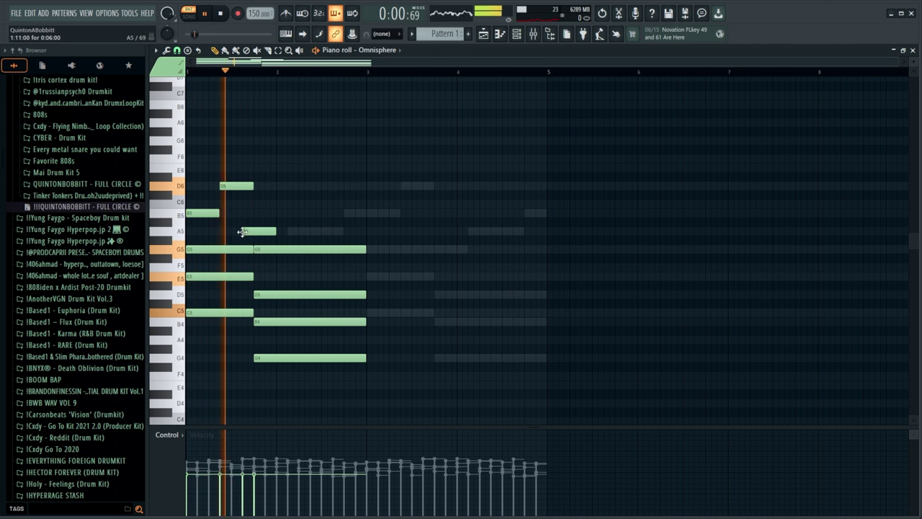
drag(276, 231, 253, 230)
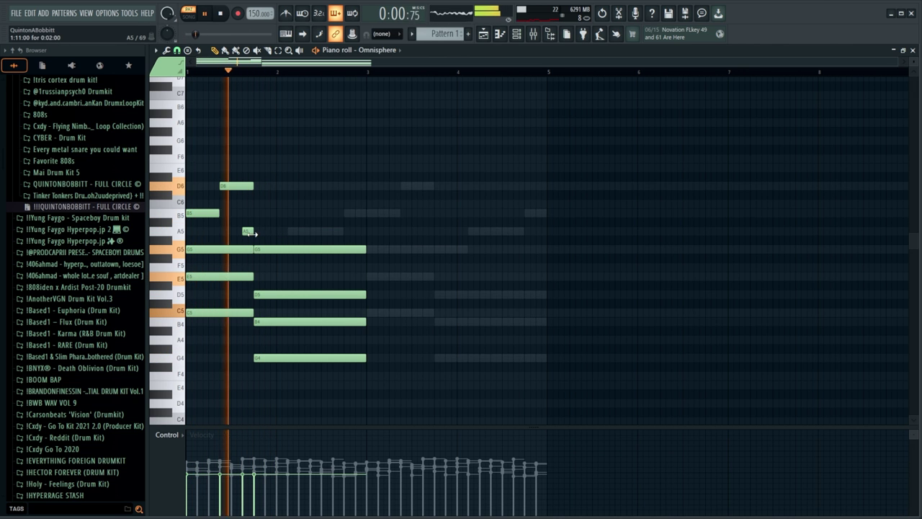
Step: Try short B5 and C6 notes after the short A5, and place a sustained A5 at 2:03 lasting 0:14:00 over the second chord
click(252, 212)
key(space)
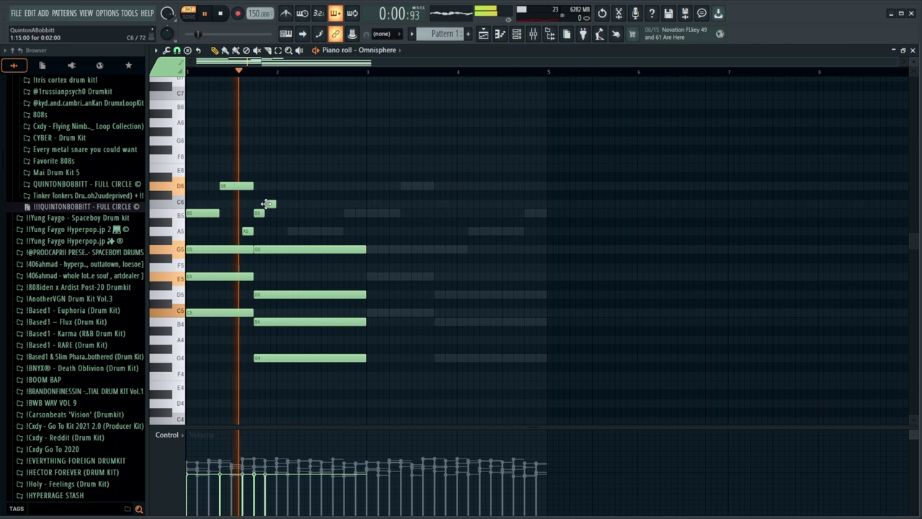
click(269, 205)
key(space)
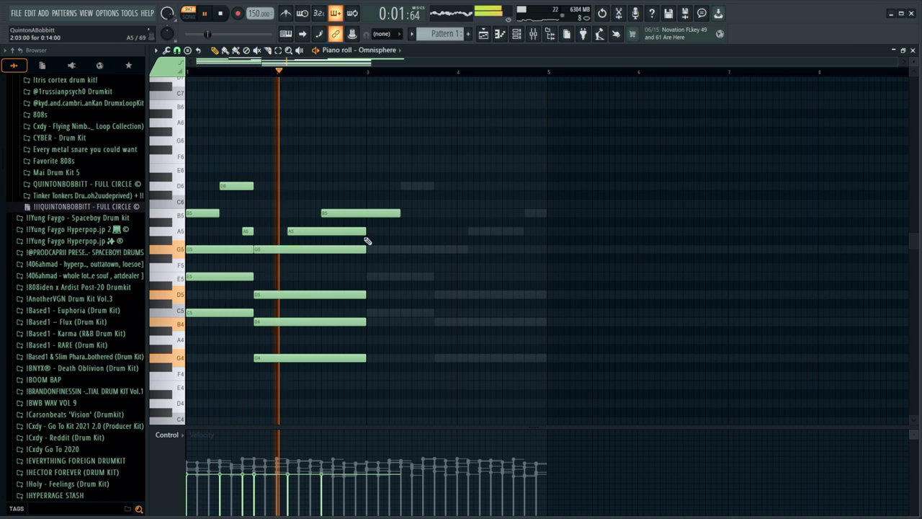
Step: Try B5 and C6 as a long melody note above the sustained A5 over the second chord during playback
scroll(367, 243, down, 3)
key(space)
key(space)
right_click(326, 158)
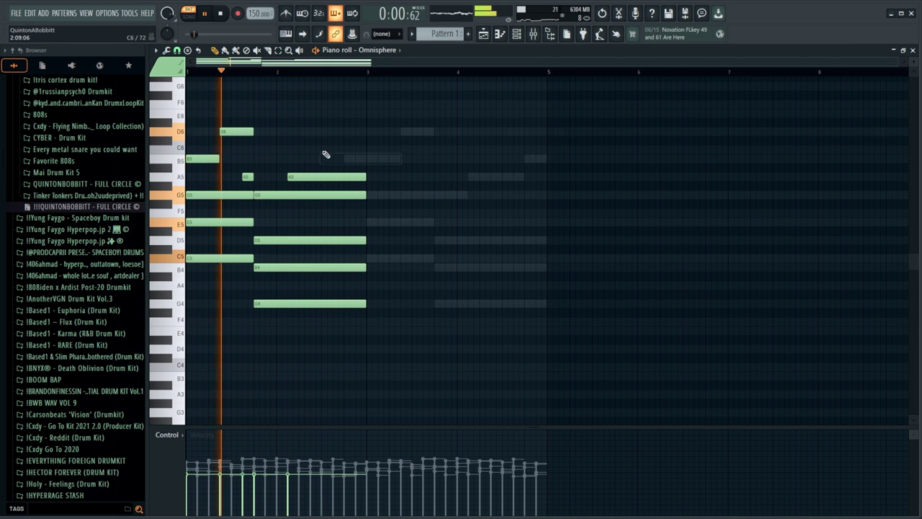
click(323, 150)
scroll(405, 188, up, 3)
click(516, 34)
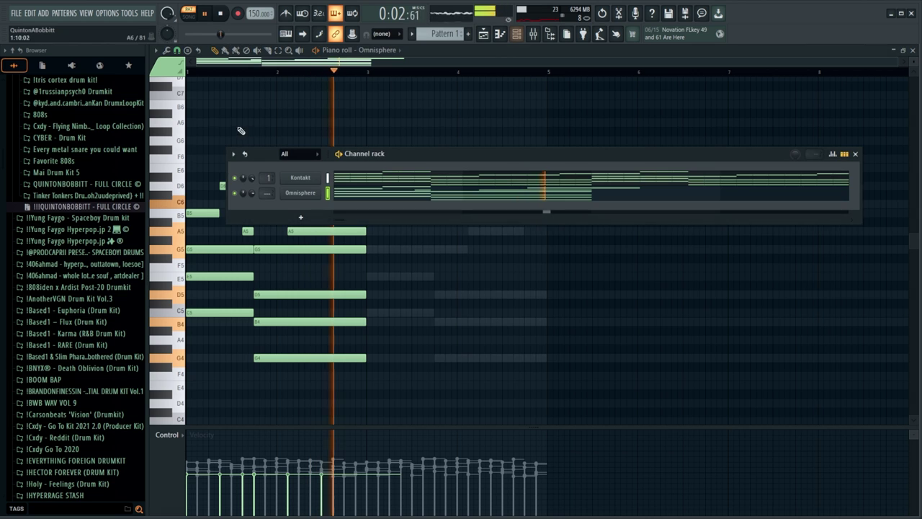
click(307, 66)
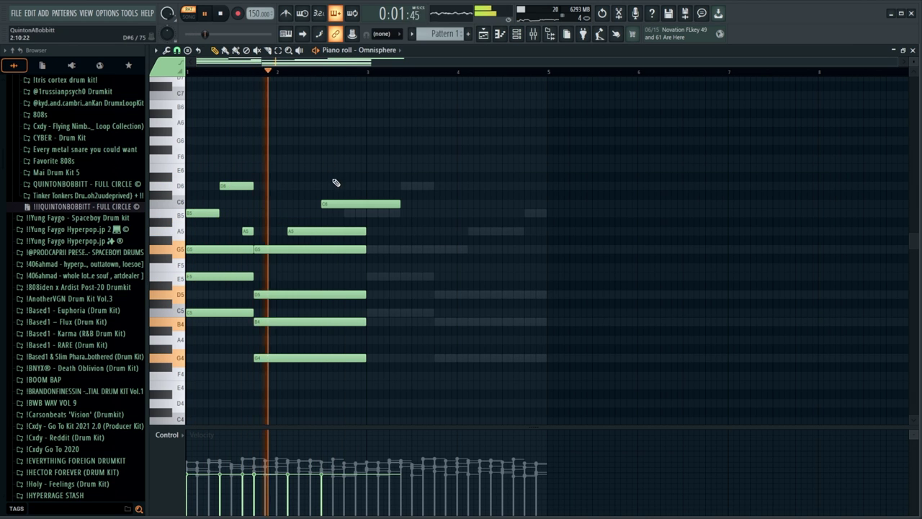
key(space)
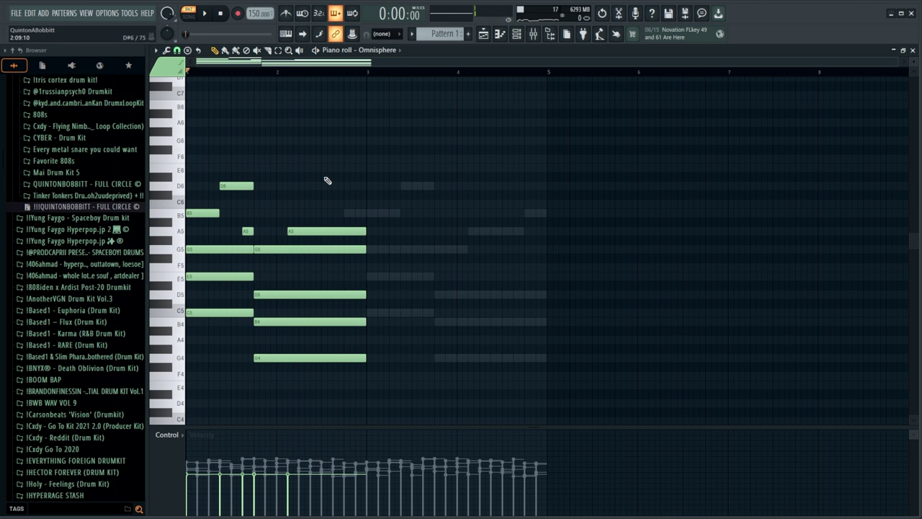
Step: Split the sustained A5 melody note over the second chord at 2:11 during playback
right_click(320, 161)
key(space)
scroll(324, 169, down, 2)
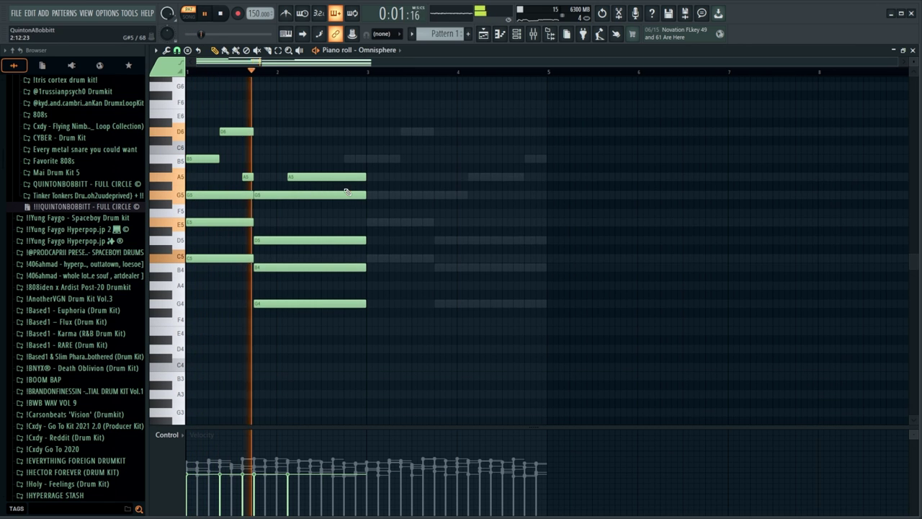
key(c)
click(335, 178)
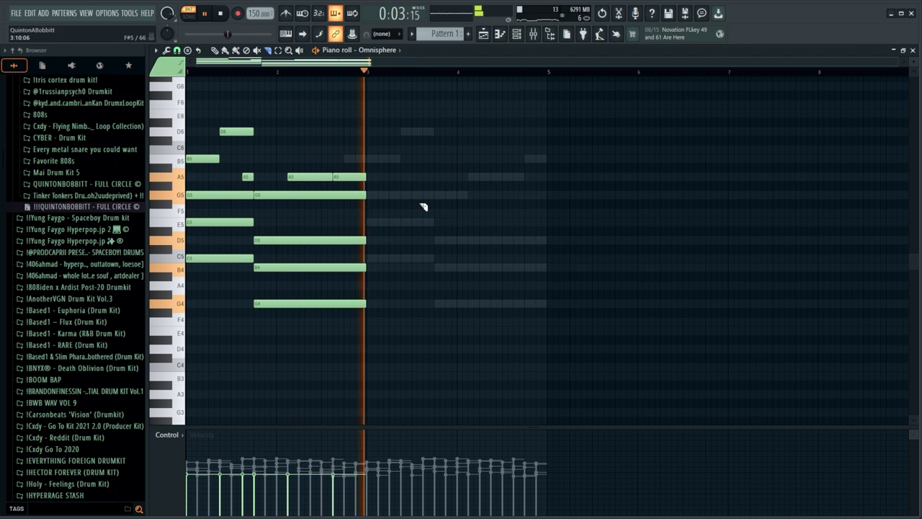
Step: Repeat the G5 over the second chord at 2:13, end it with bar 2, and duplicate the two-bar phrase across bars 3 and 4
key(p)
click(348, 195)
drag(348, 196, 343, 195)
drag(422, 196, 366, 196)
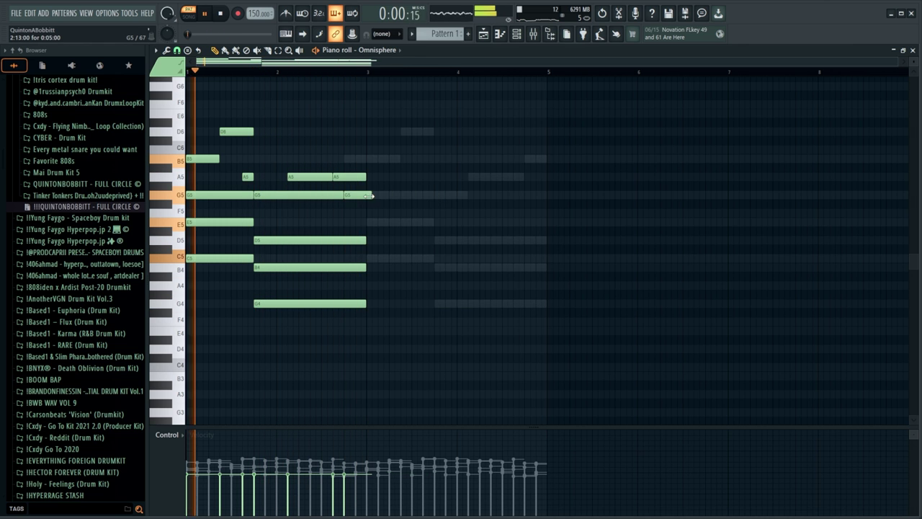
key(ctrl+b)
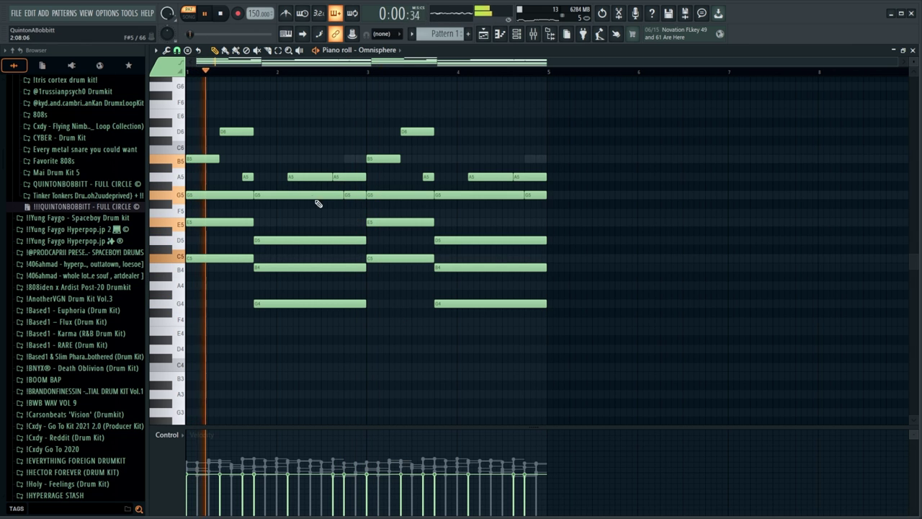
Step: Try splitting the second chord's G5 at 2:07, undo it, and split the note at 2:09 instead
key(c)
drag(312, 188, 315, 230)
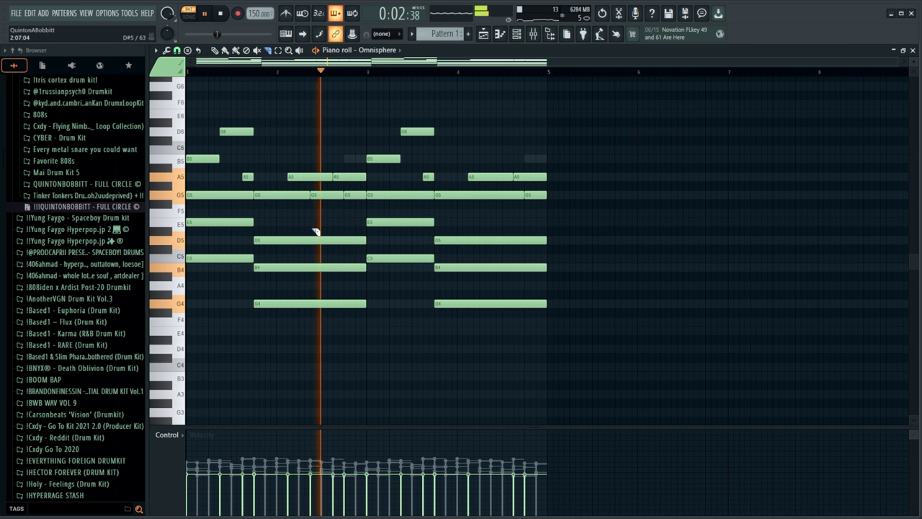
key(ctrl+z)
drag(324, 188, 323, 226)
key(p)
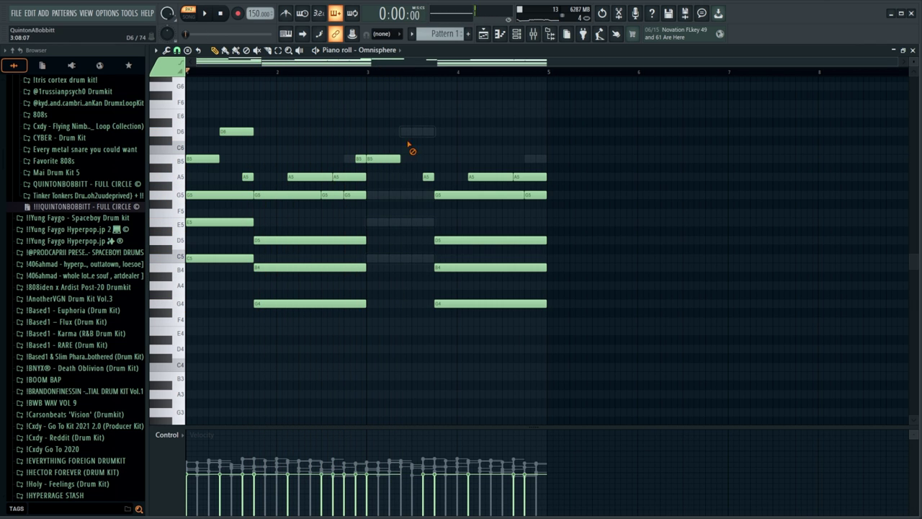
Step: Delete the remaining old repeat in bars 3 and 4 and duplicate the revised two-bar phrase in its place
right_click(463, 268)
right_click(469, 303)
key(ctrl+b)
key(ctrl+d)
key(space)
click(516, 34)
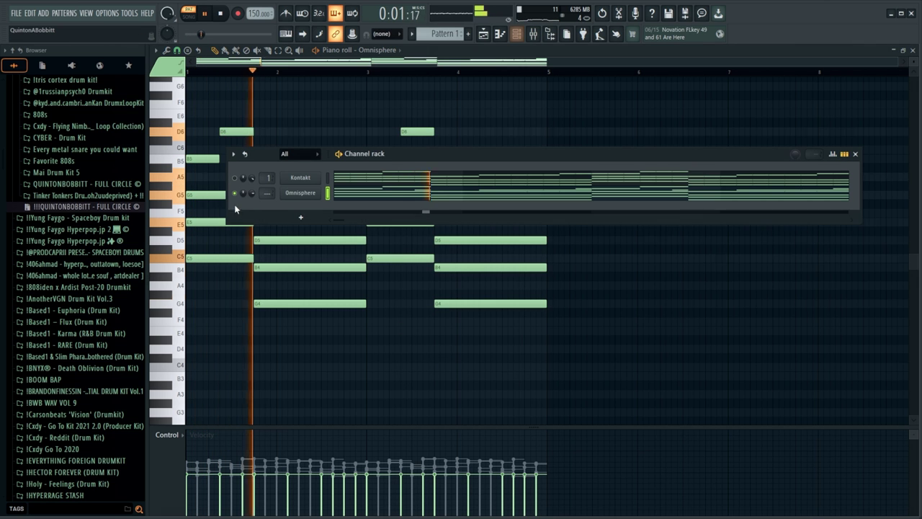
key(F6)
Step: Select the C5 and G4 chord roots in all four bars and add copies an octave lower at C4 and G3
drag(218, 284, 241, 250)
drag(263, 340, 300, 285)
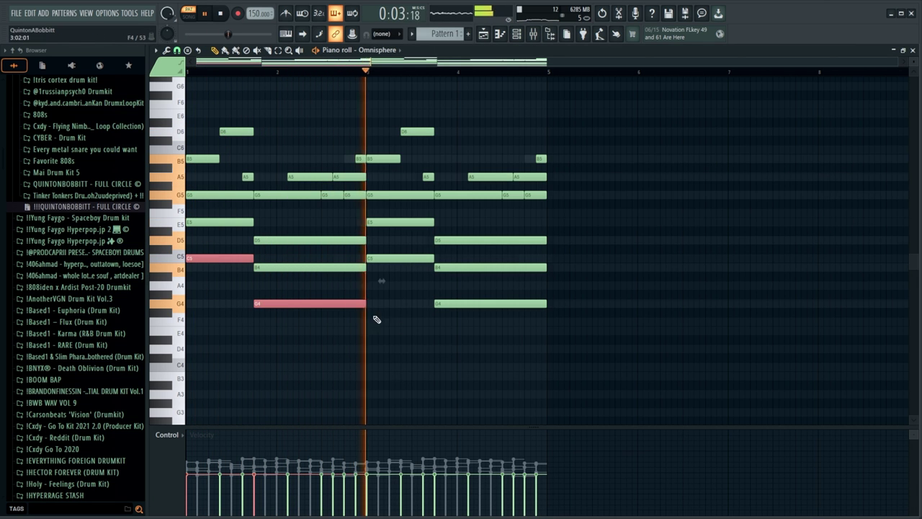
ctrl+shift+click(397, 258)
ctrl+shift+click(444, 305)
key(ctrl+Down)
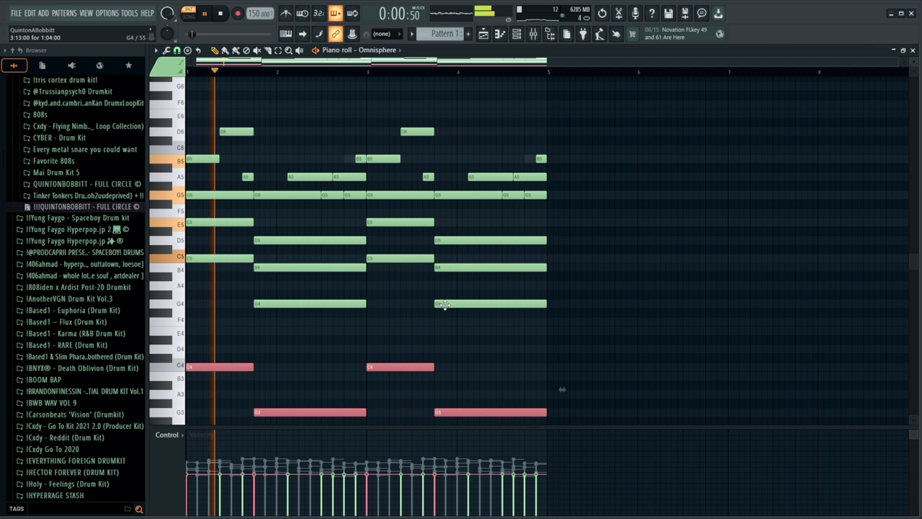
key(ctrl+d)
key(space)
key(space)
scroll(521, 355, down, 2)
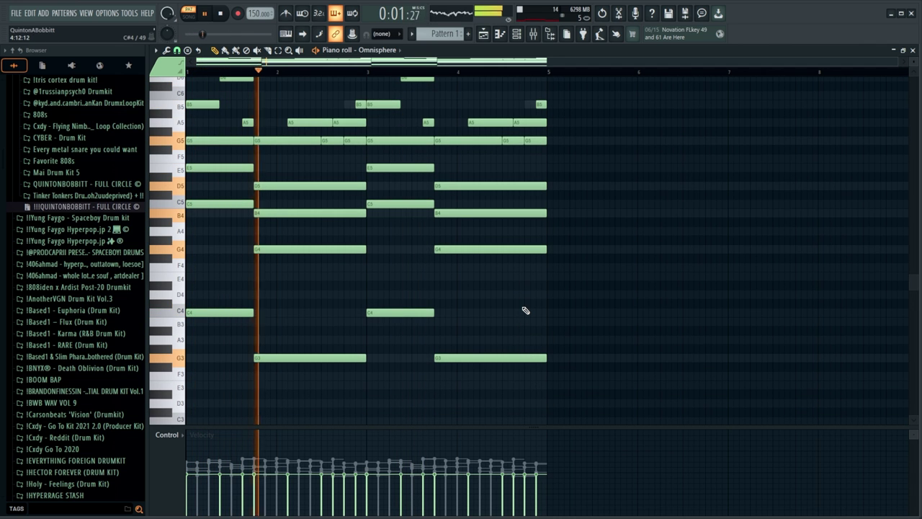
Step: Raise the velocity of all the Omnisphere notes
key(ctrl+a)
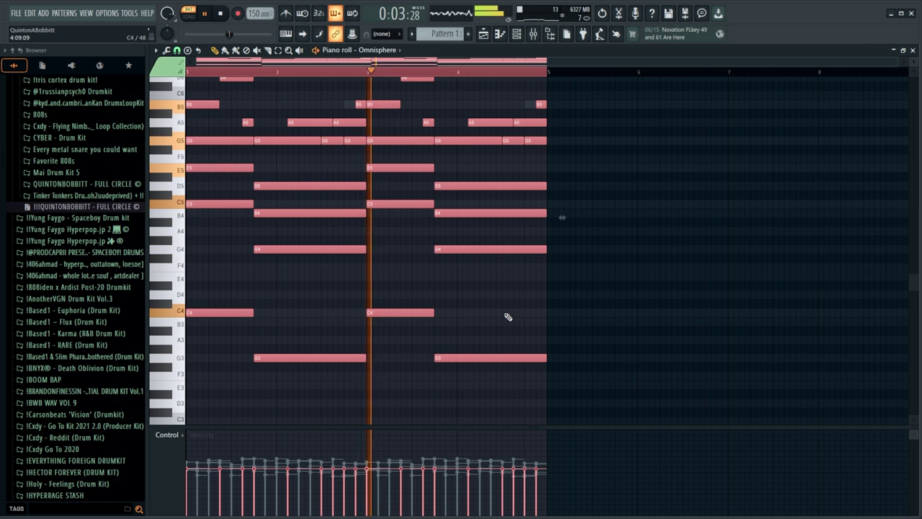
click(505, 319)
scroll(500, 324, up, 1)
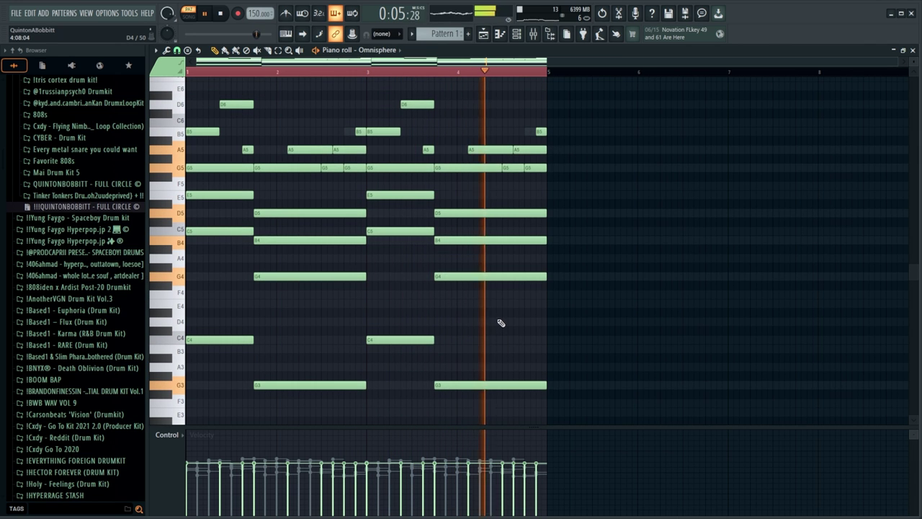
key(ctrl+a)
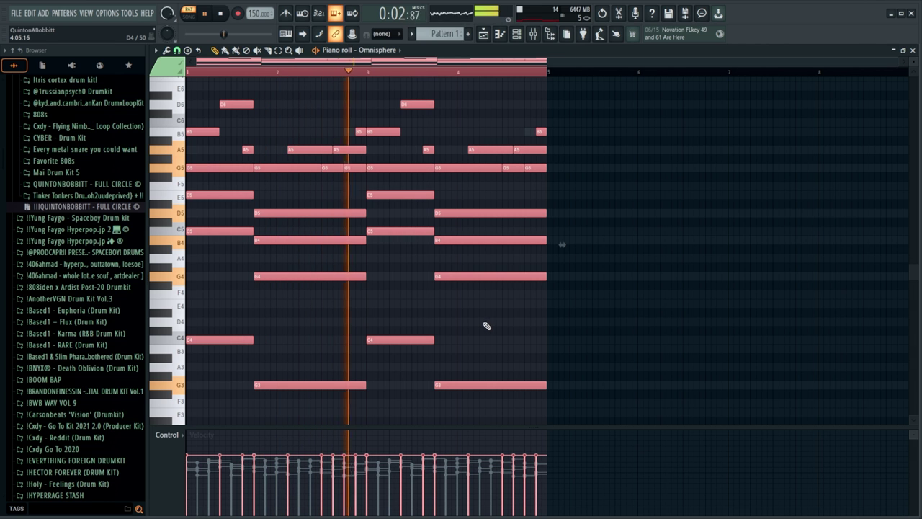
click(485, 325)
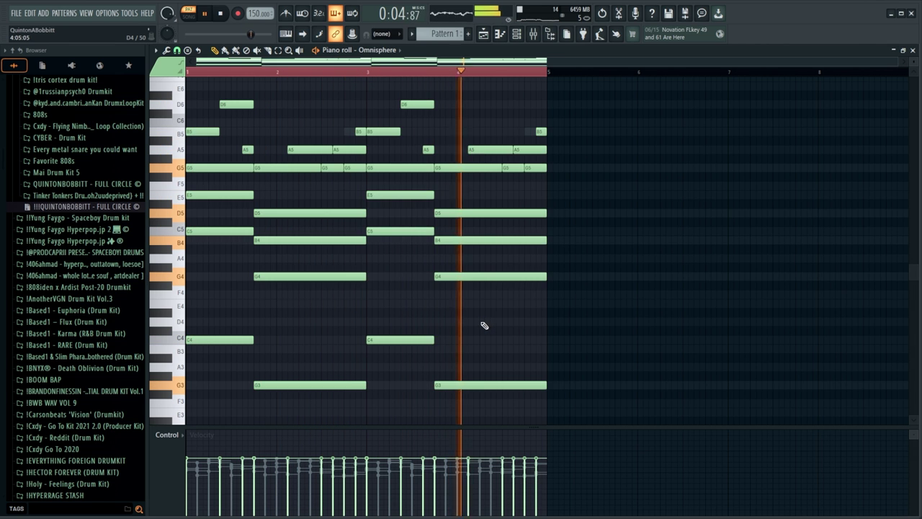
Step: Strum the start times of the Omnisphere notes with the strumizer, with end strumming turned off
scroll(485, 325, up, 2)
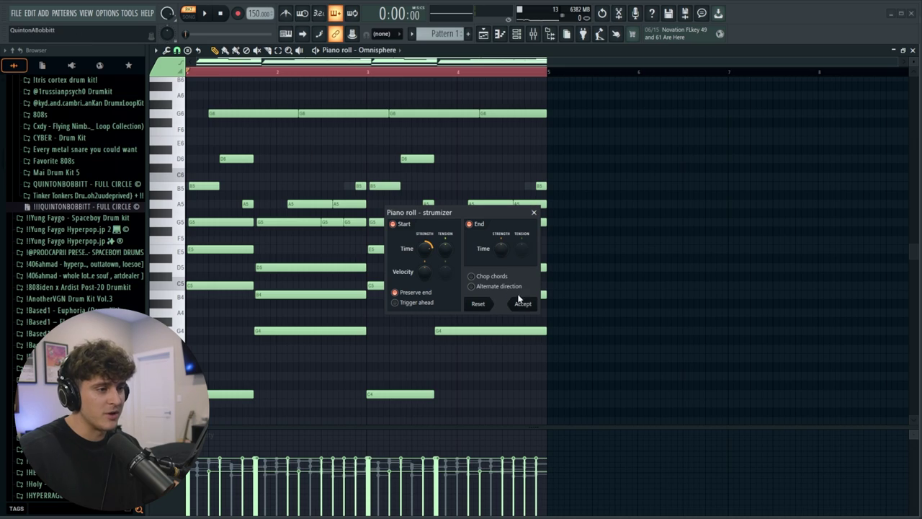
click(471, 224)
key(space)
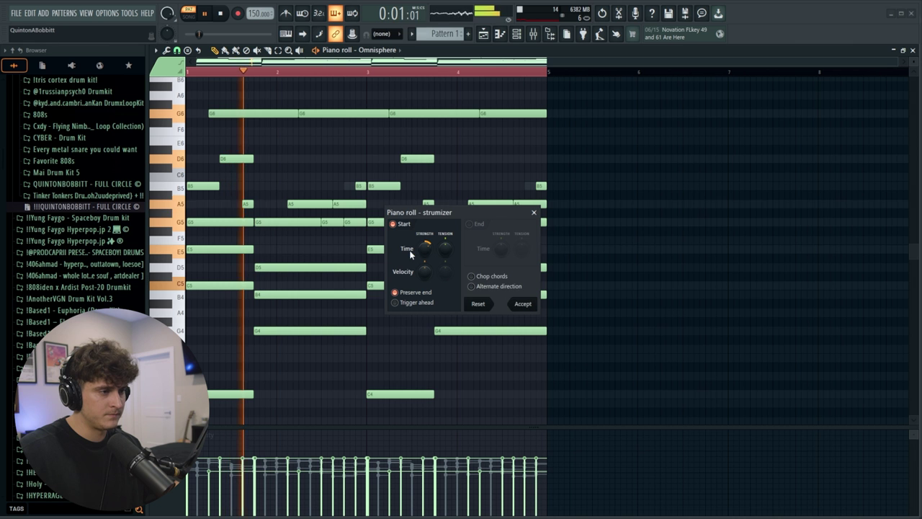
click(524, 304)
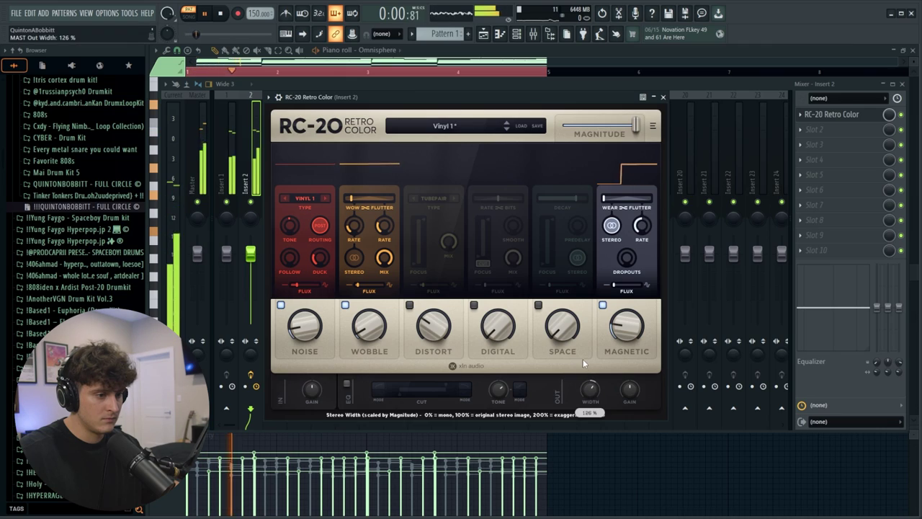
Step: Add ShaperBox 3's Time shaper to Insert 2, move it before RC-20 Retro Color, and set its mix level to about 79%
click(551, 307)
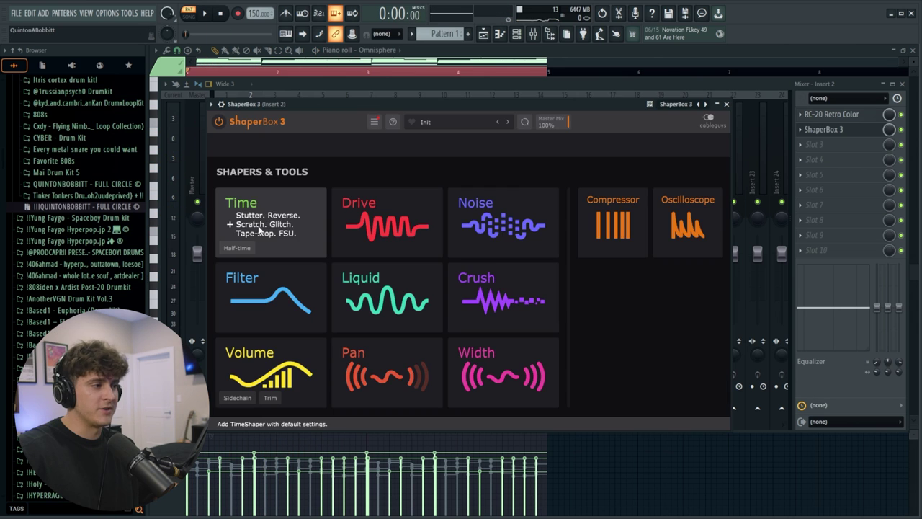
click(271, 216)
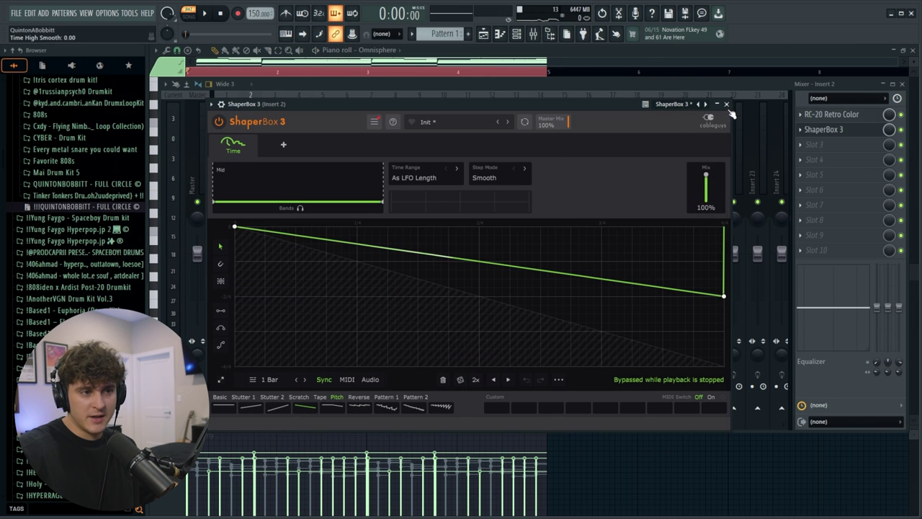
click(816, 131)
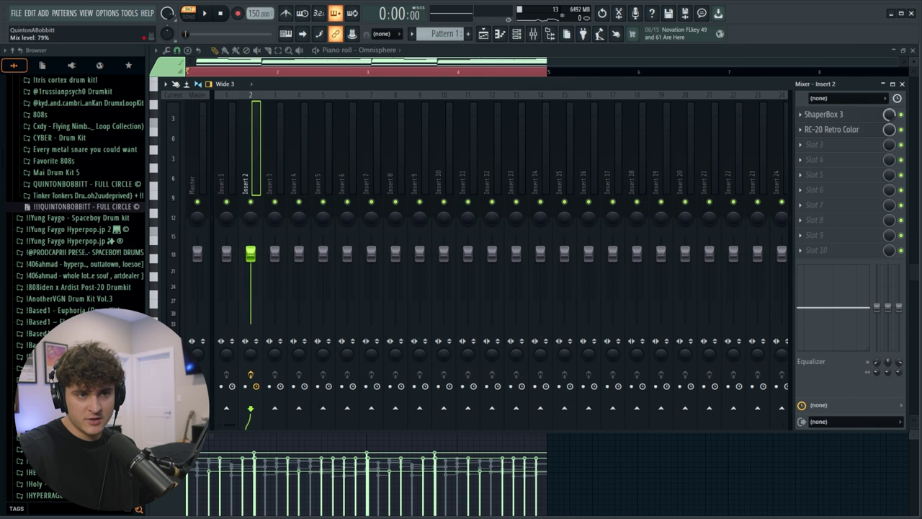
key(space)
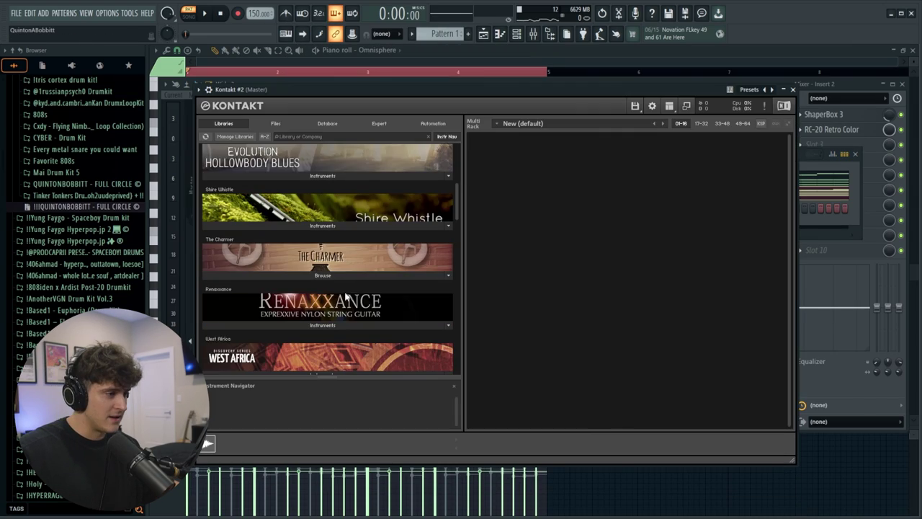
Step: Load an instrument from the Kontakt #2 libraries and place a C4 note lasting 0:12:00 at the start of its part
scroll(278, 303, down, 4)
click(285, 304)
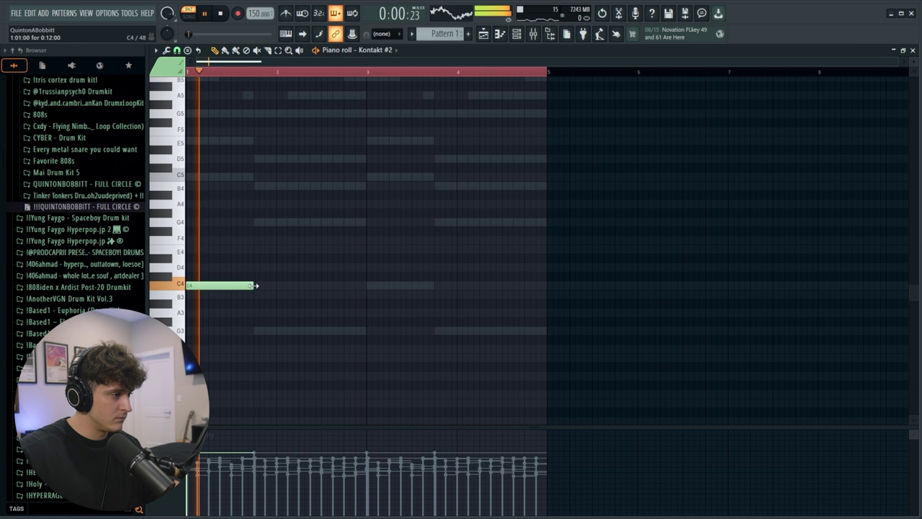
drag(254, 285, 254, 289)
key(space)
key(space)
Step: Try a short repeated C4 at 1:11, restore the single 0:12:00 C4, and place a G3 from 1:13 to the end of bar 2
click(243, 286)
key(space)
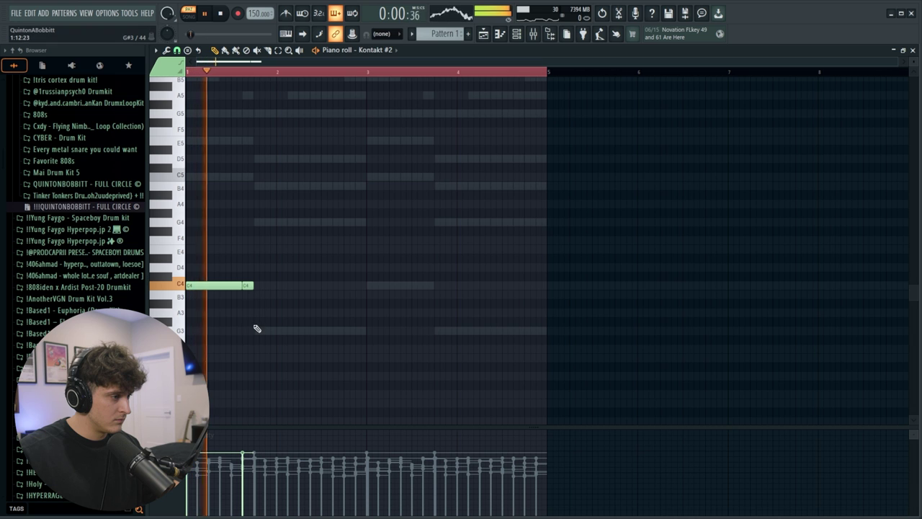
click(258, 331)
drag(263, 331, 366, 330)
drag(240, 286, 253, 286)
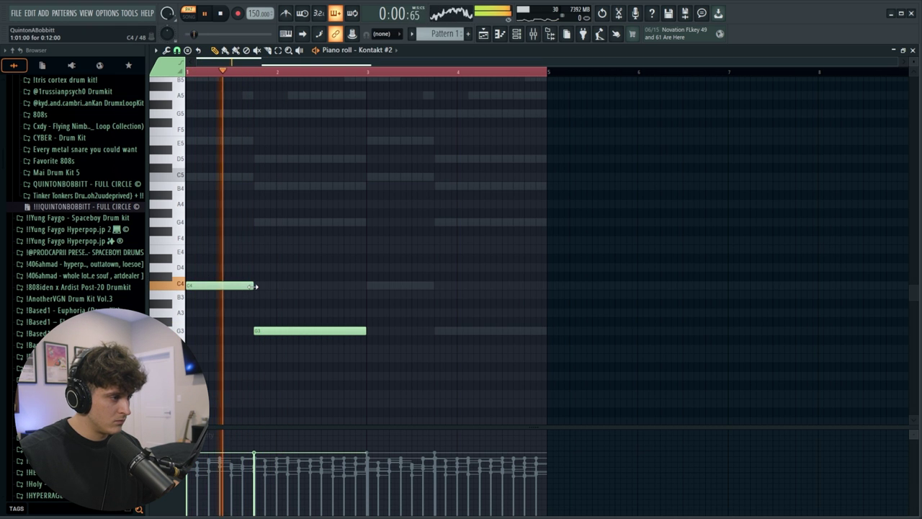
Step: Duplicate the C4 and G3 bass notes and move the copies to bars 3 and 4
key(ctrl+b)
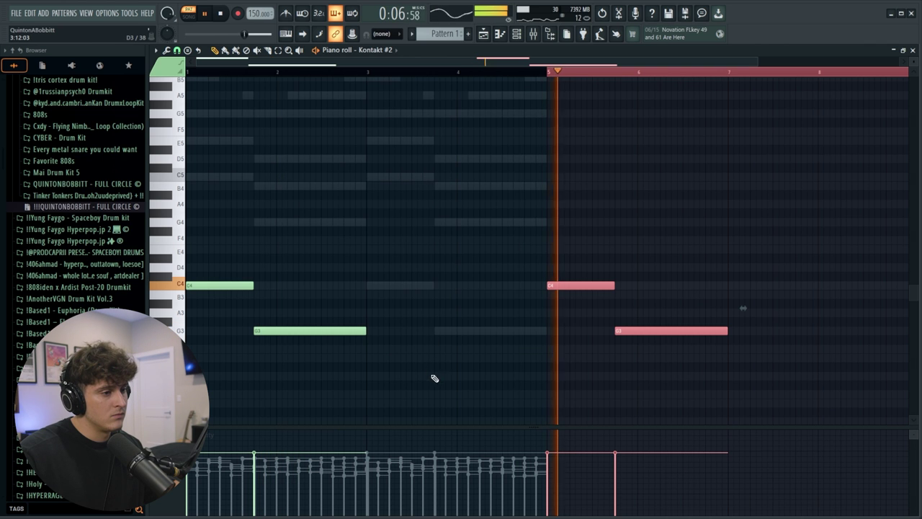
click(564, 73)
drag(531, 237, 653, 337)
drag(570, 291, 388, 292)
key(space)
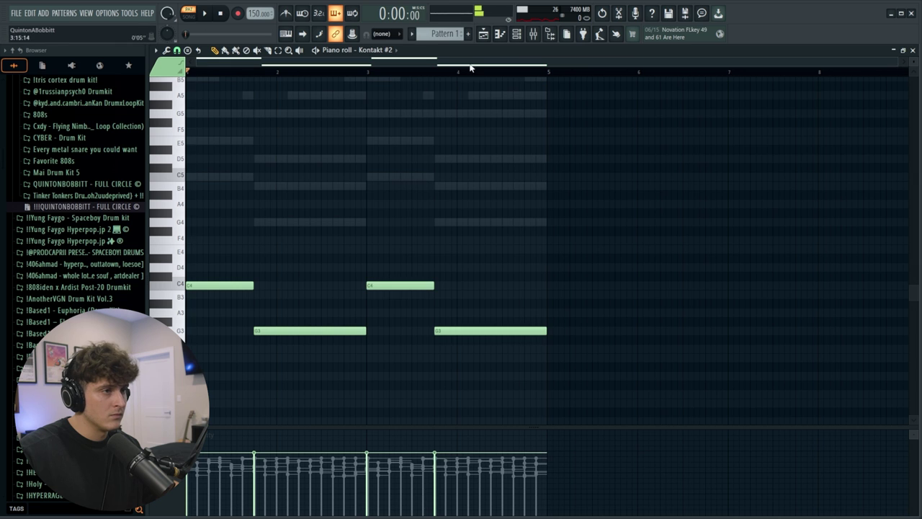
Step: Adjust the channel volume of Kontakt #2 during playback and route it to mixer Insert 6
key(space)
key(F6)
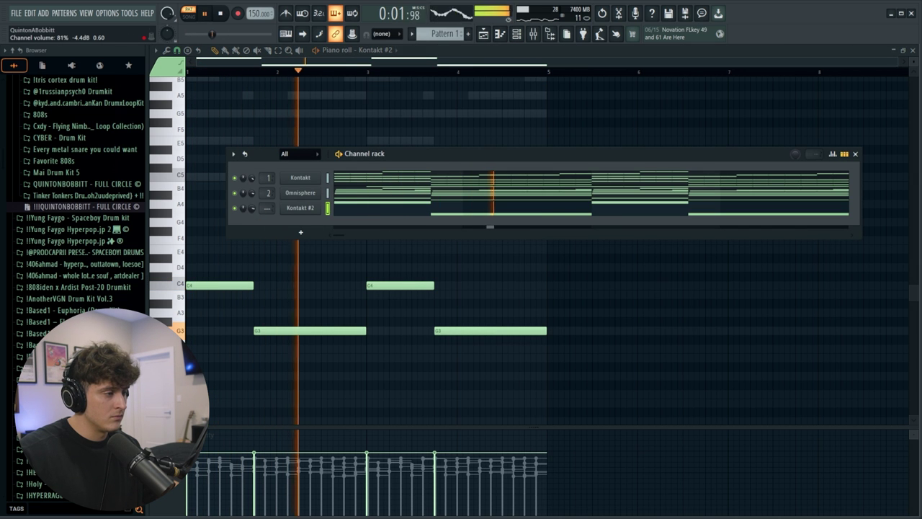
drag(265, 207, 265, 182)
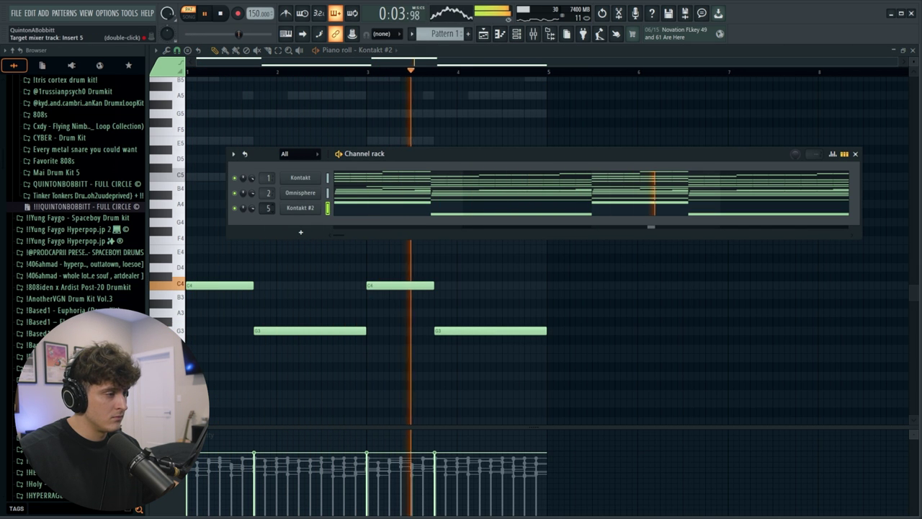
click(299, 232)
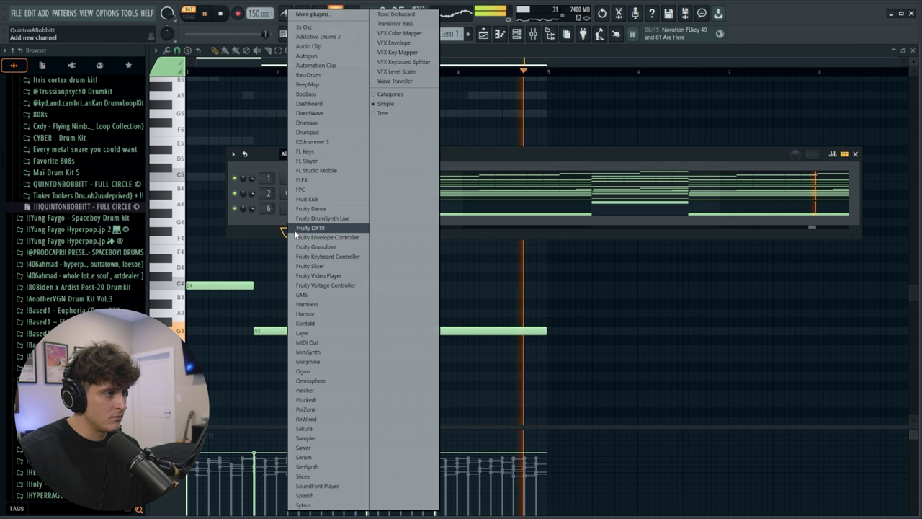
click(255, 228)
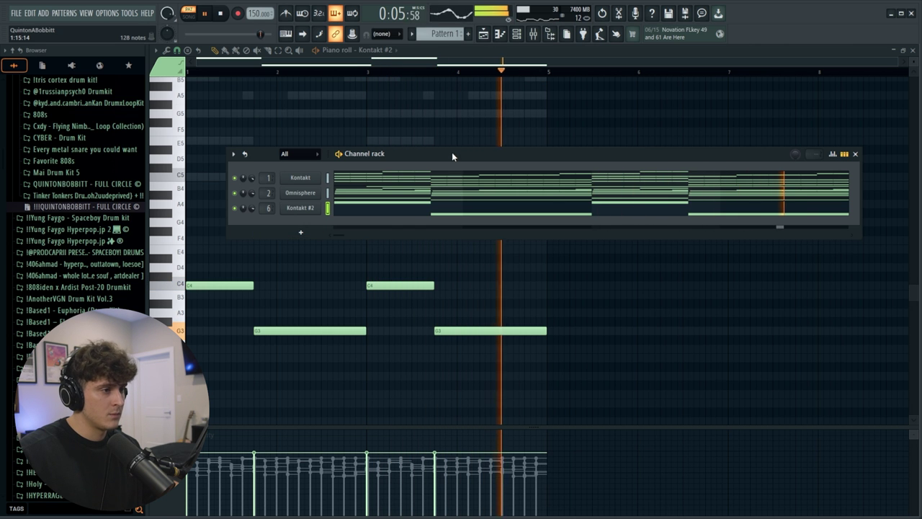
drag(452, 152, 434, 143)
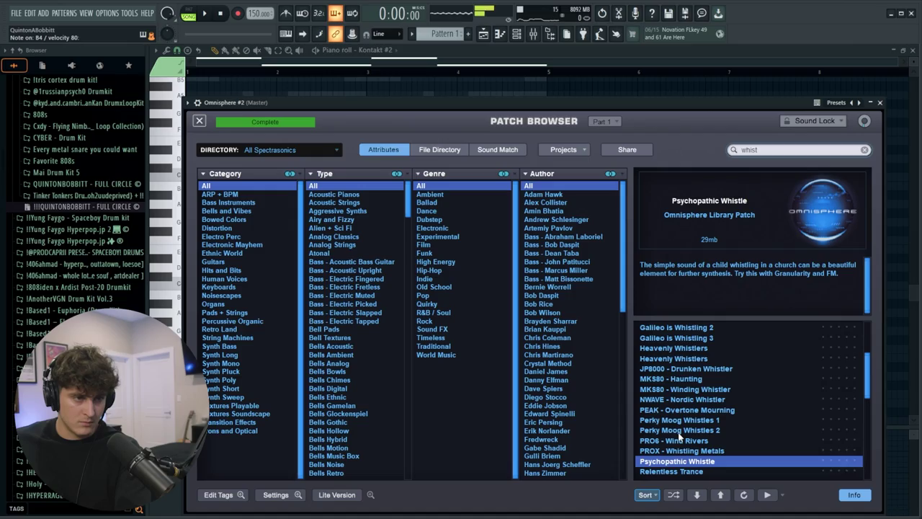
Step: Choose the Psychopathic Whistle patch in Omnisphere #2 and open that channel's piano roll
click(677, 399)
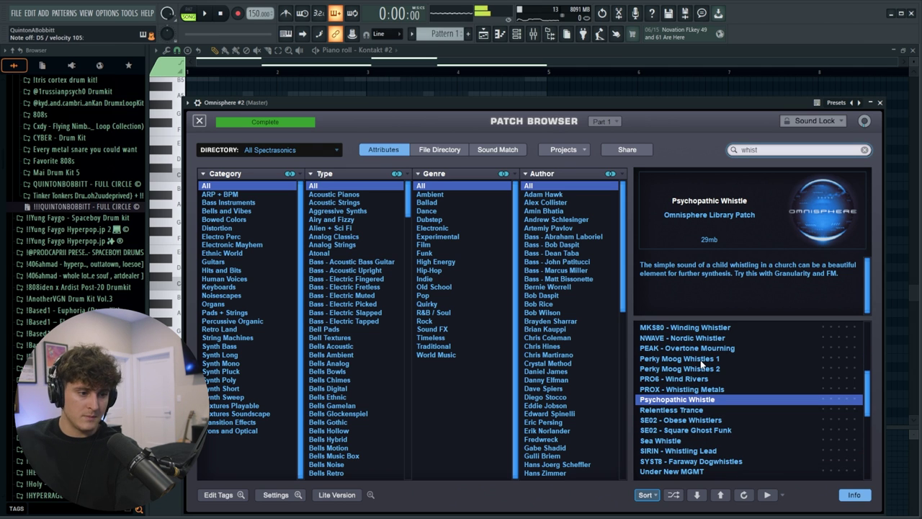
click(880, 103)
right_click(299, 199)
click(312, 214)
Step: Place a G5 from the start of bar 1 to 1:13 and a D5 from 1:13 to 2:03 in the Omnisphere #2 piano roll
drag(244, 224, 147, 229)
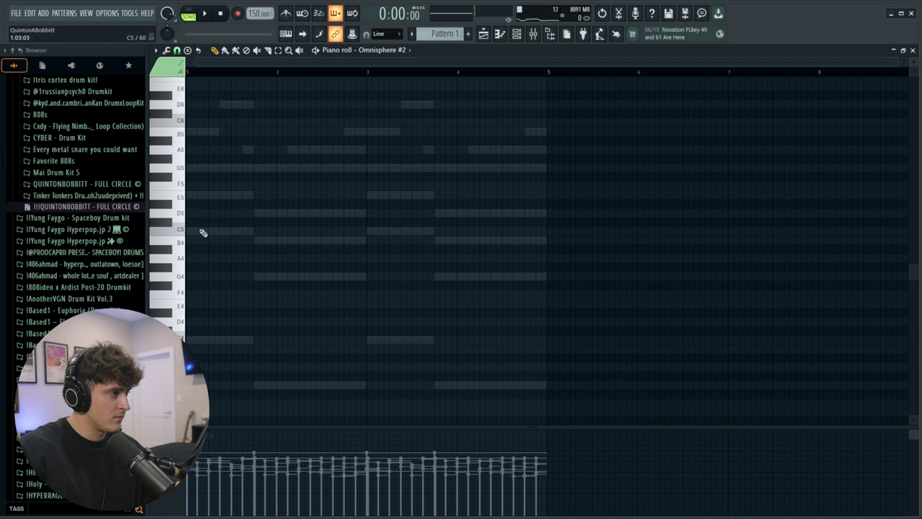
scroll(204, 230, up, 3)
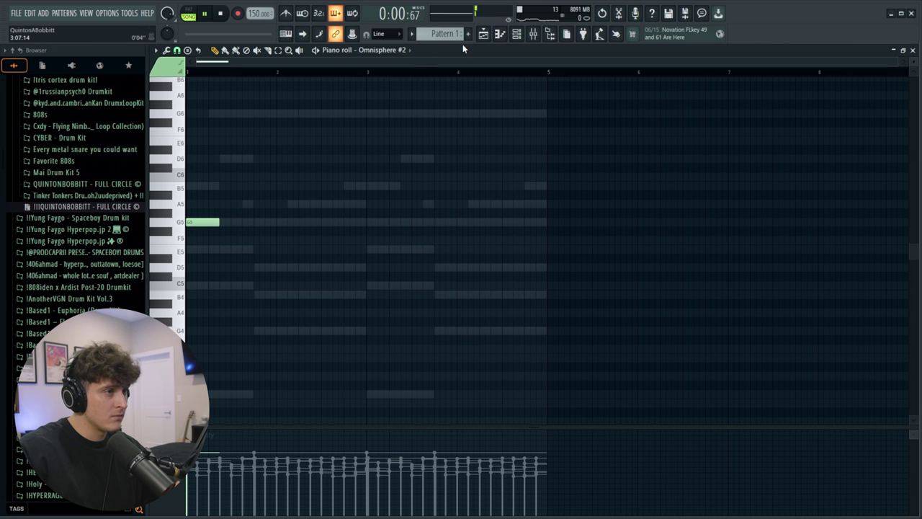
key(space)
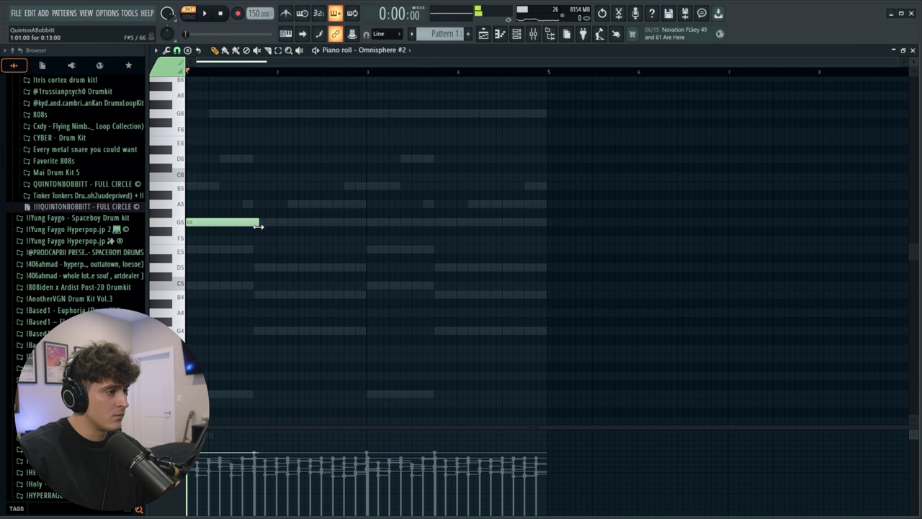
key(space)
click(255, 268)
drag(323, 268, 303, 268)
key(space)
Step: Place an A5 from 2:03 to the end of bar 2 and play back the whistle phrase
click(288, 205)
right_click(293, 206)
key(space)
key(space)
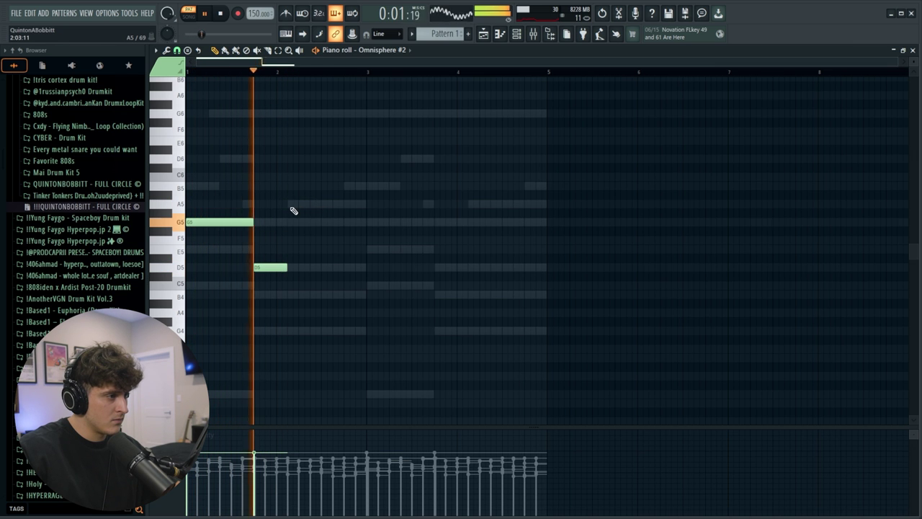
click(290, 205)
drag(321, 204, 363, 210)
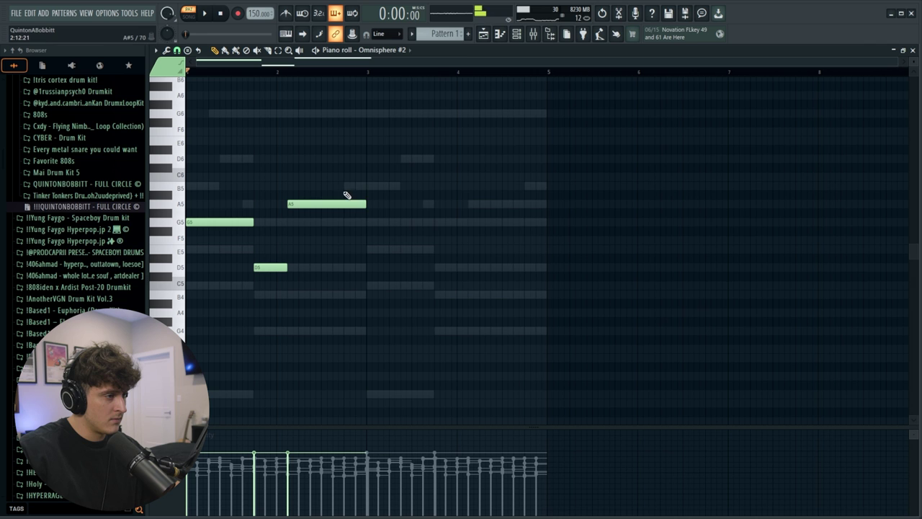
right_click(344, 223)
key(space)
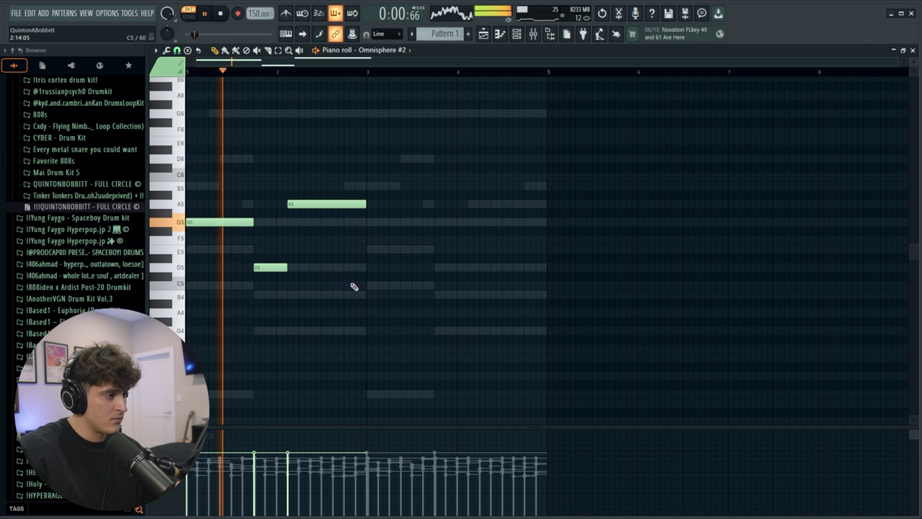
Step: Retime the D5 and A5 to meet at 2:05, with the A5 ending at bar 2's end, and duplicate the phrase into bars 3 and 4
drag(304, 204, 338, 206)
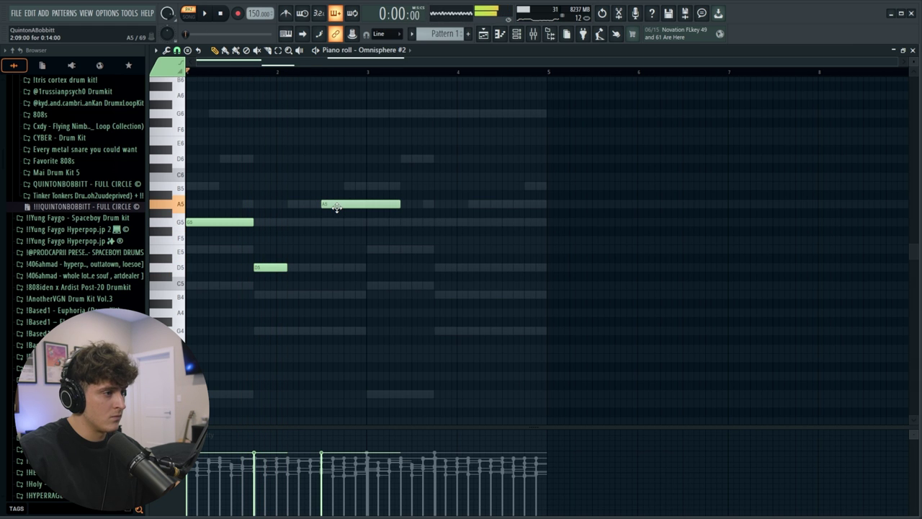
drag(286, 267, 298, 267)
drag(335, 204, 312, 205)
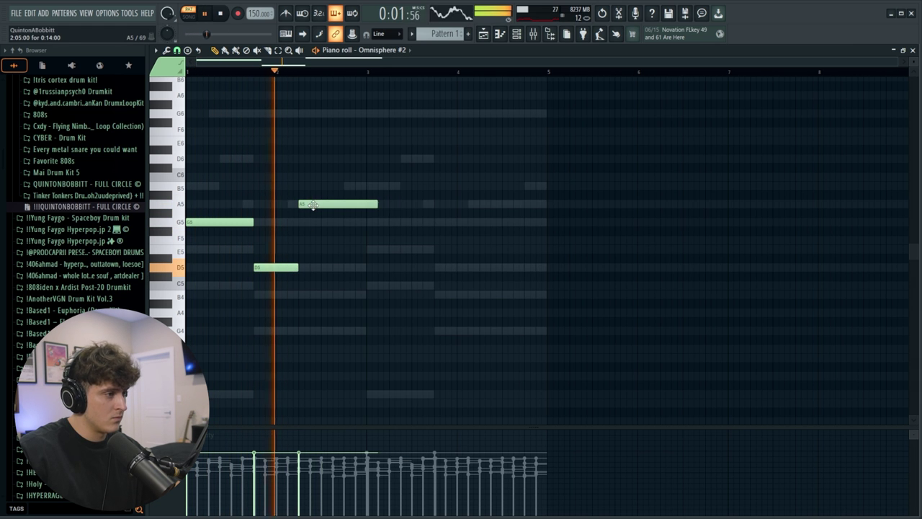
drag(377, 205, 366, 206)
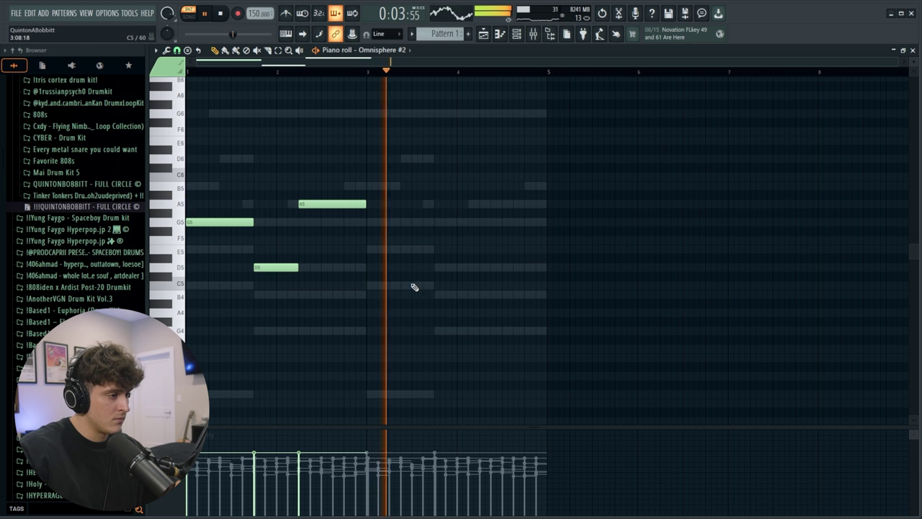
key(ctrl+b)
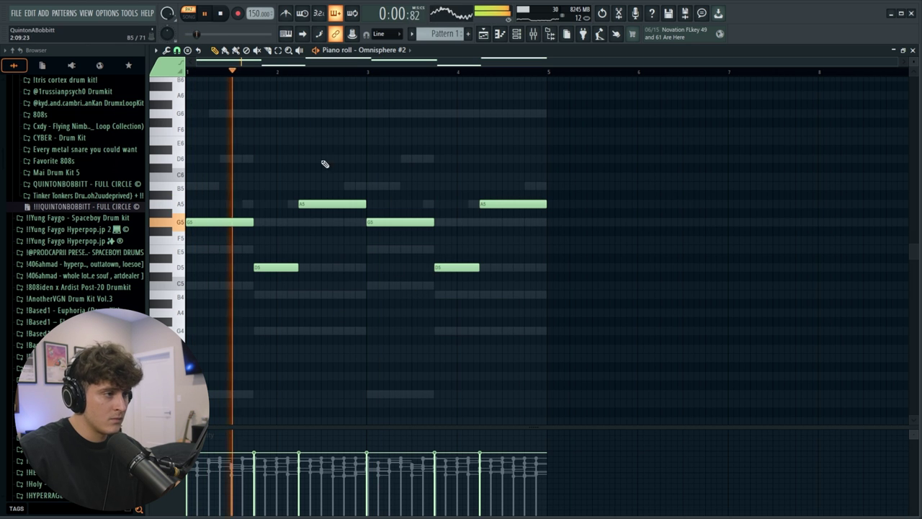
Step: Add ValhallaVintageVerb to the first slot of mixer Insert 3 with a 46.4% mix and a 3.63 s decay
click(517, 34)
key(space)
key(F9)
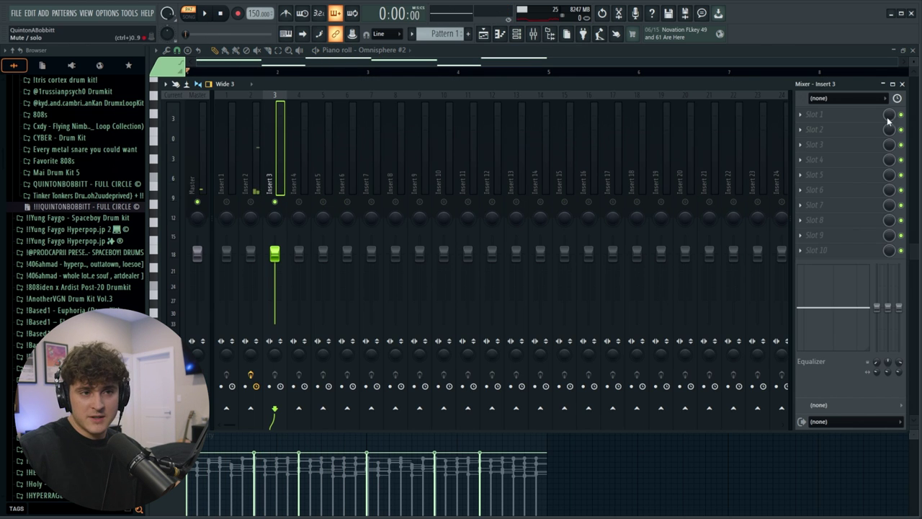
click(800, 114)
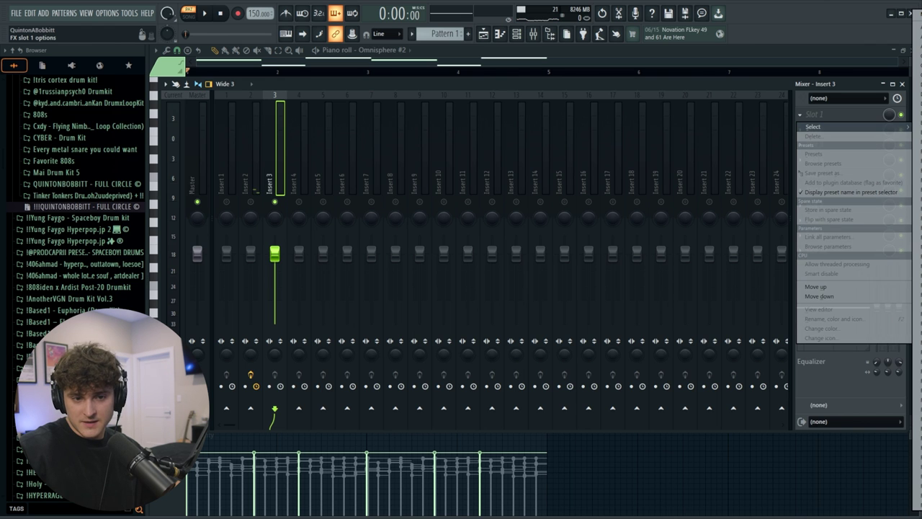
key(space)
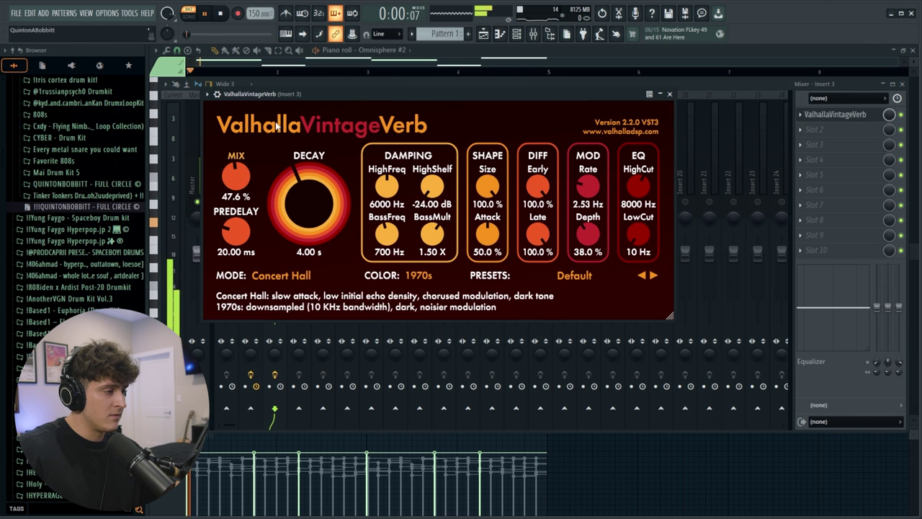
drag(292, 180, 291, 189)
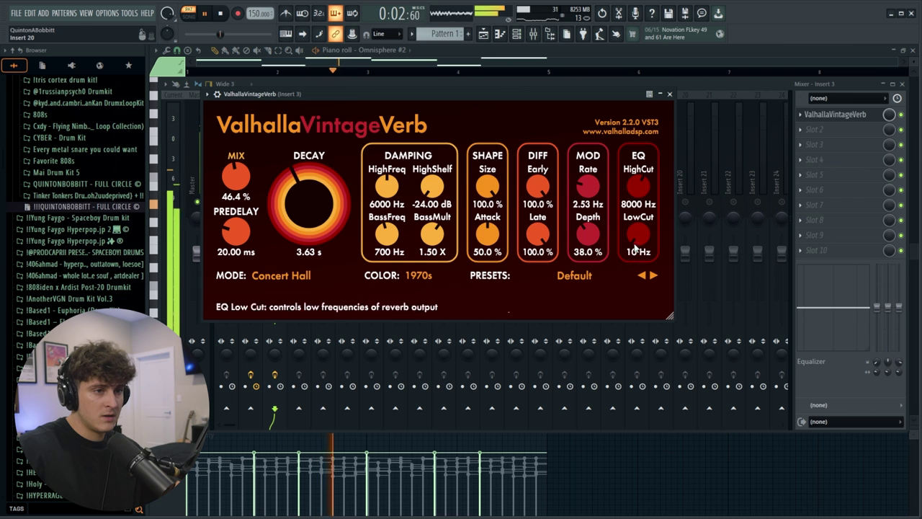
click(669, 94)
Step: Add Fruity parametric EQ 2 to the second slot of Insert 3 and shape it to cut the lows and reduce the highs
click(828, 129)
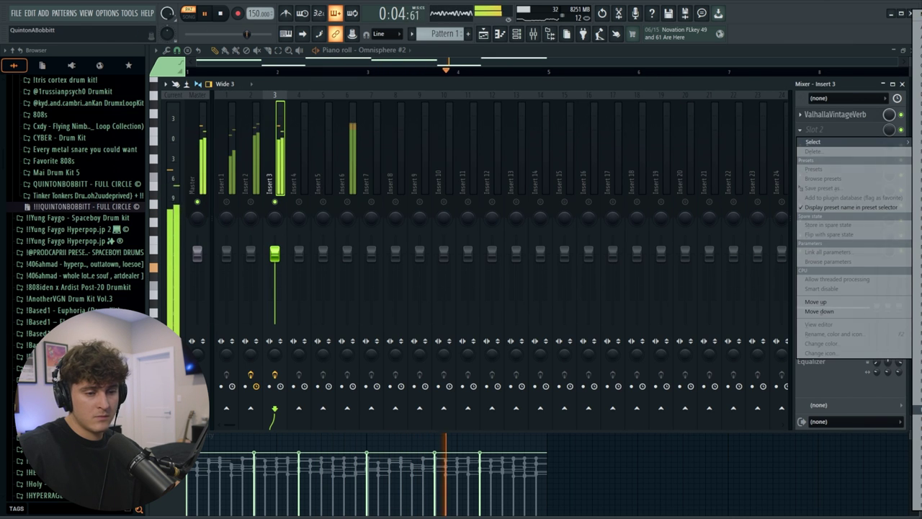
click(917, 409)
drag(217, 240, 240, 257)
drag(240, 195, 237, 232)
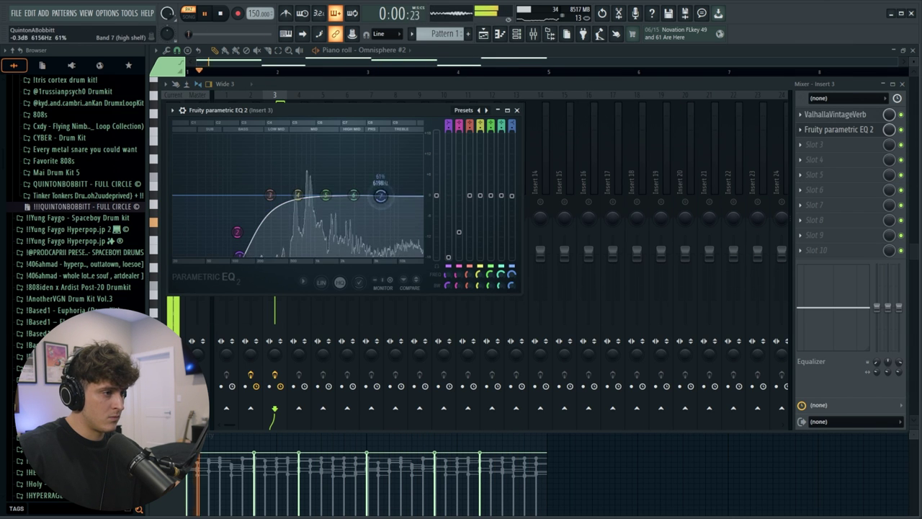
drag(382, 195, 380, 247)
drag(354, 195, 388, 210)
click(516, 111)
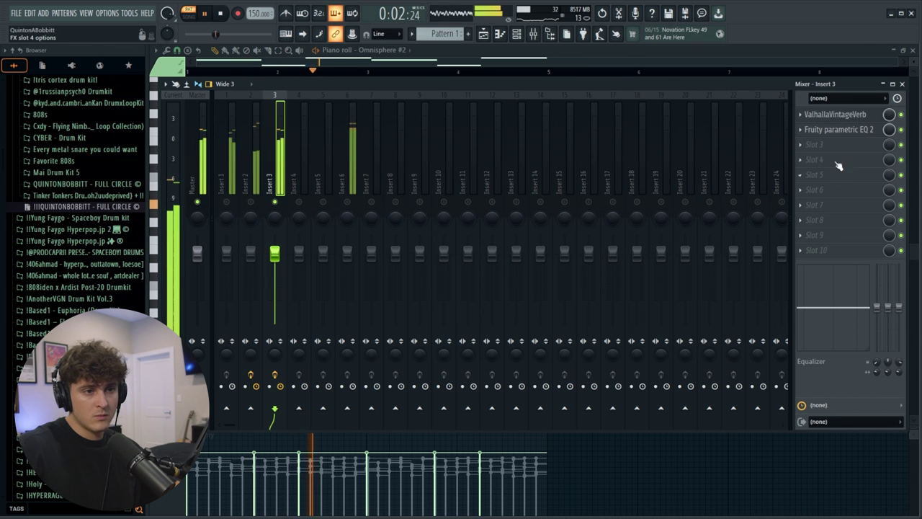
Step: Add Fruity Chorus to slot 4 of Insert 3 at about 57% mix, and unsolo the insert with its volume lowered to about -7.2 dB
click(836, 159)
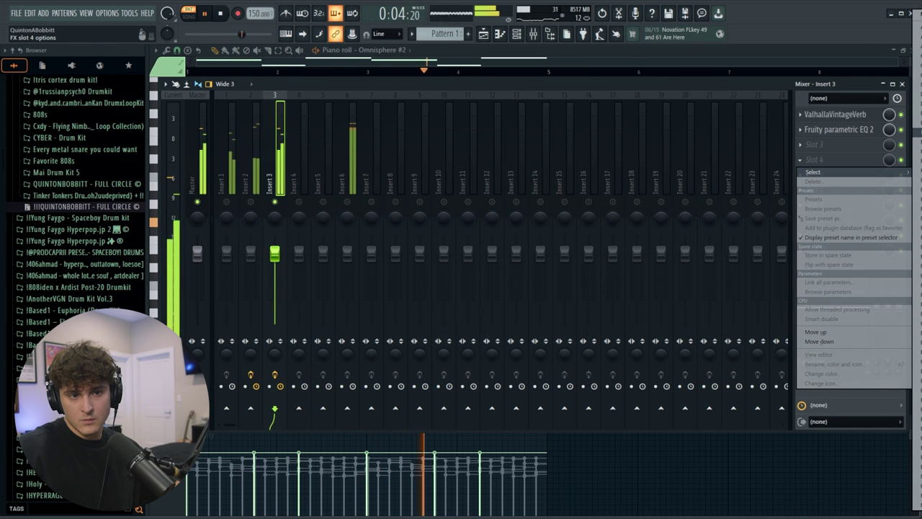
click(917, 209)
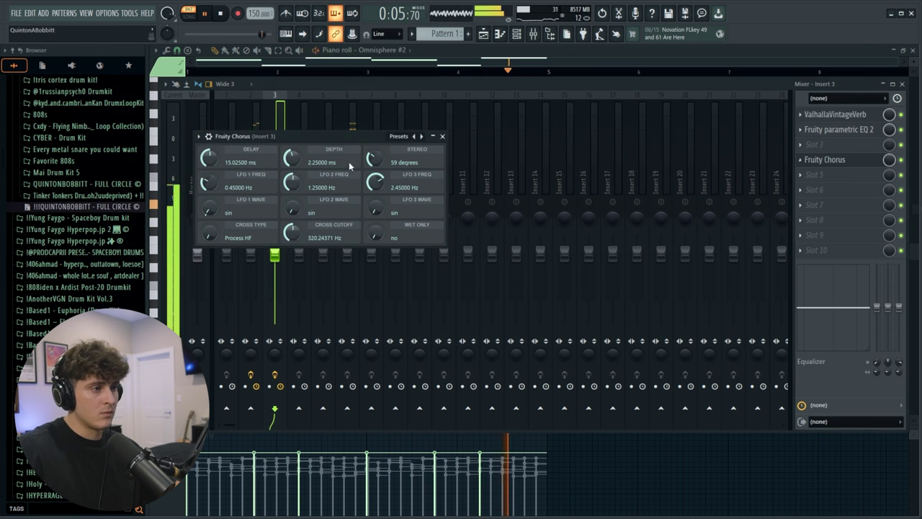
click(443, 137)
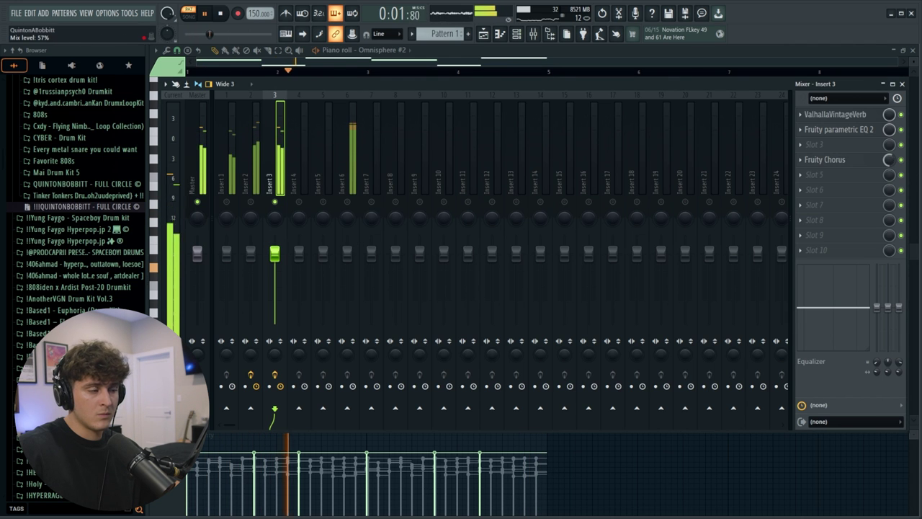
right_click(274, 202)
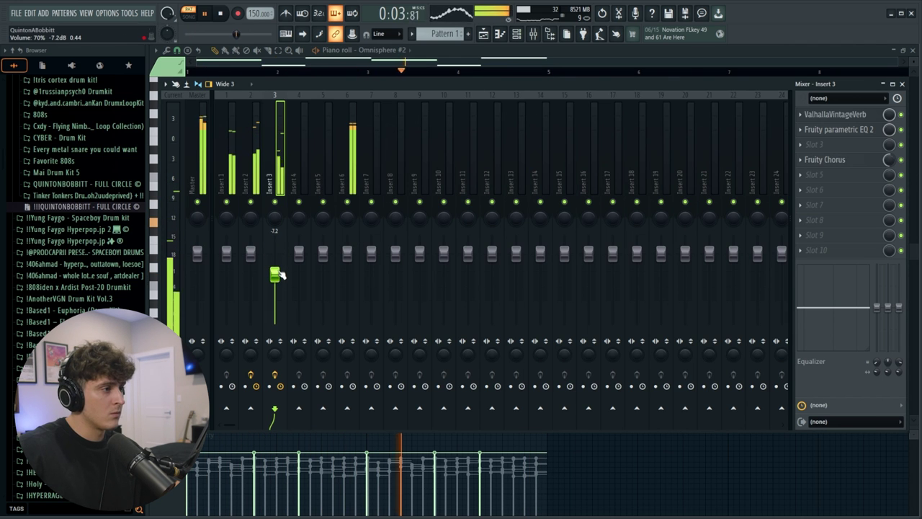
Step: Shorten the last A5 to end at 4:13 and place a B5 from there to the end of bar 4
click(442, 66)
drag(547, 204, 522, 204)
click(527, 186)
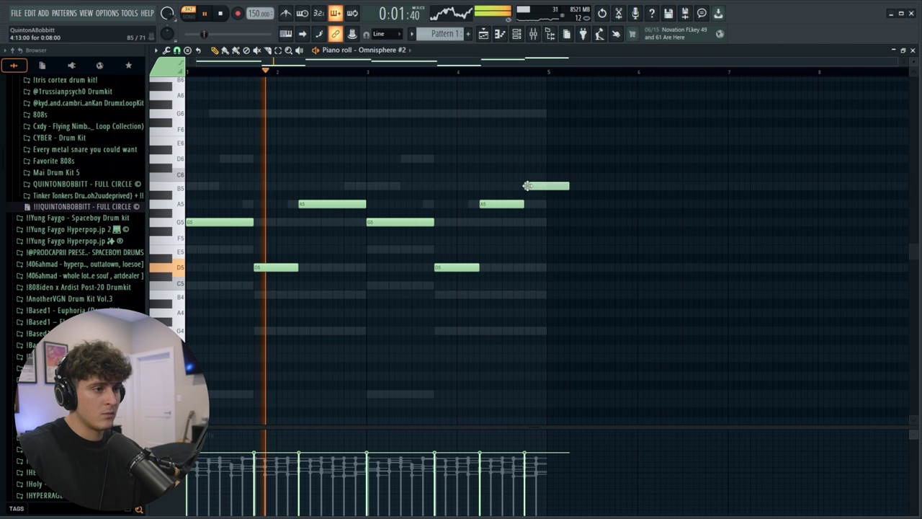
drag(569, 186, 555, 187)
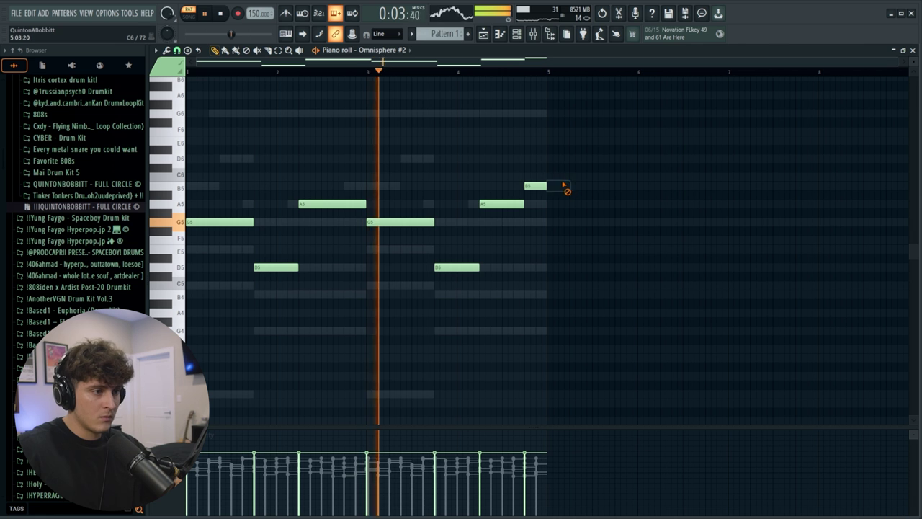
Step: Load the PR0BL3M$ clap as a new channel and apply the default clap pattern to it
key(F6)
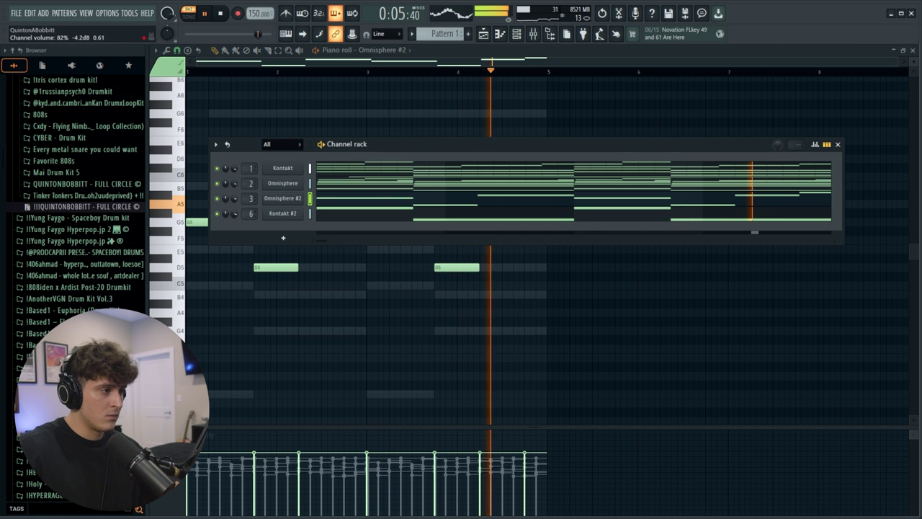
key(space)
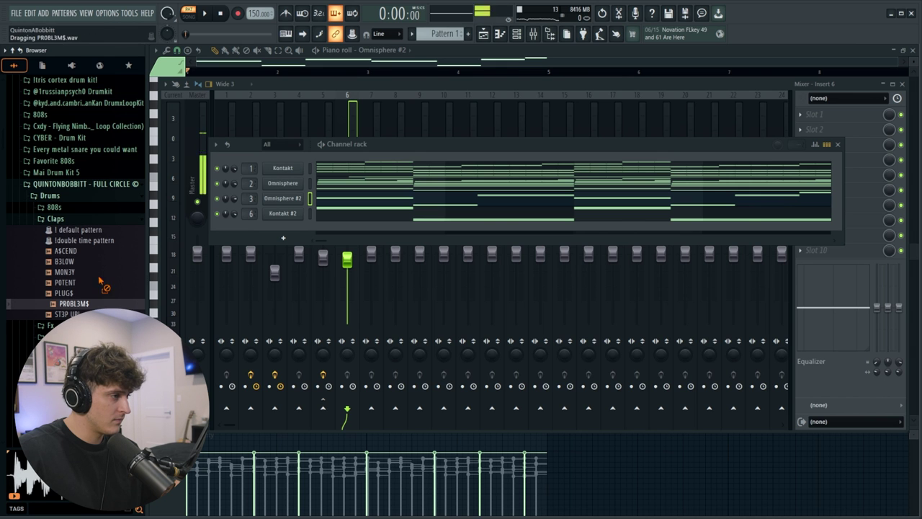
drag(300, 232, 299, 233)
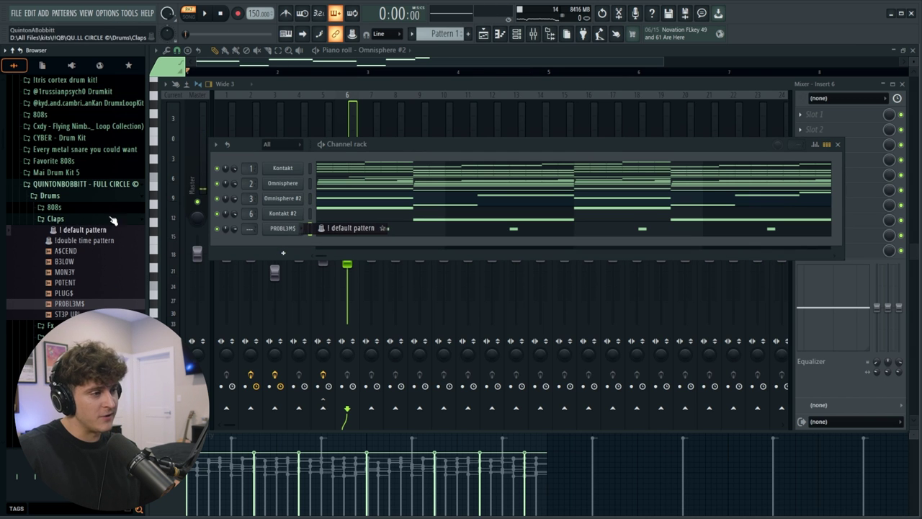
click(75, 219)
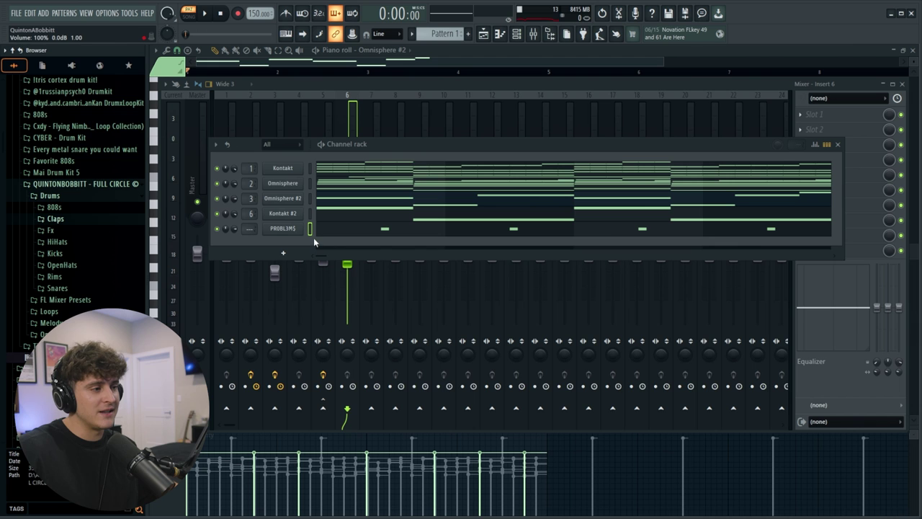
Step: Load the EXP0S3 hi-hat with the !hi hat midi - 1 pattern, and swap the channel to CL!PZ with a different pattern
key(space)
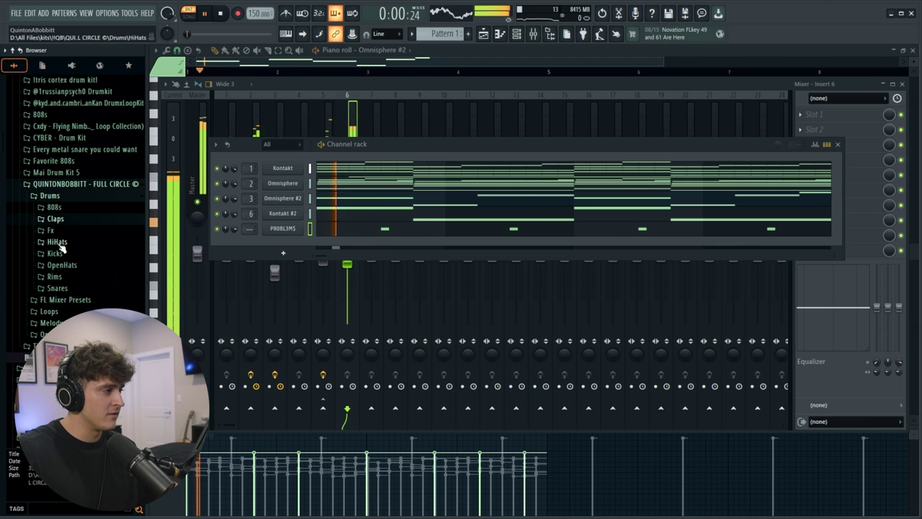
click(57, 242)
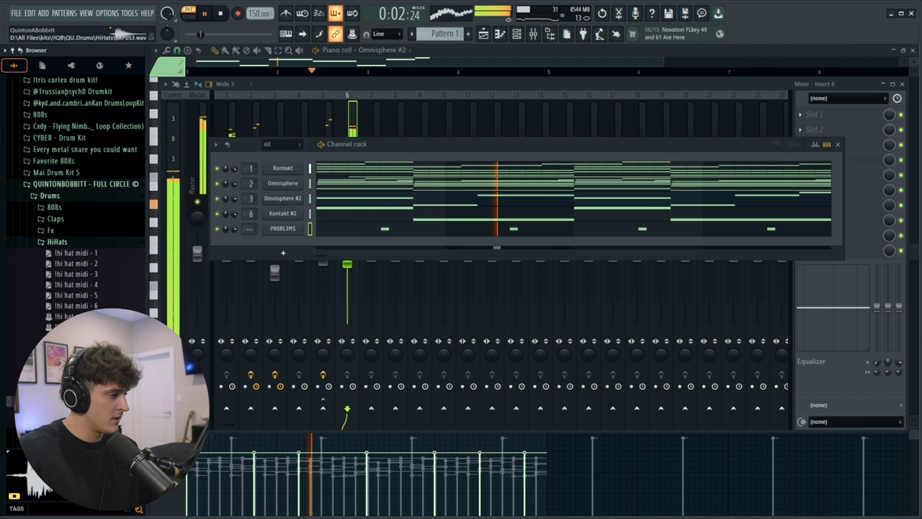
drag(182, 301, 259, 245)
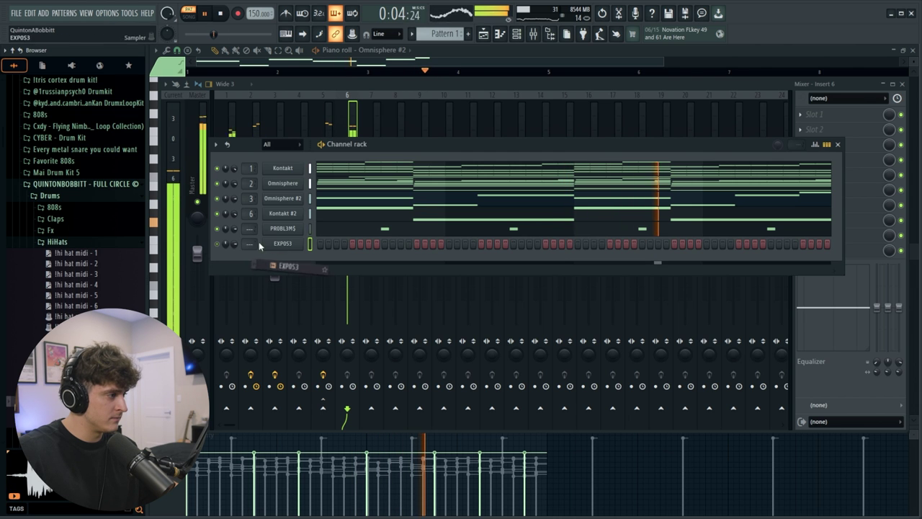
click(85, 253)
scroll(91, 282, up, 2)
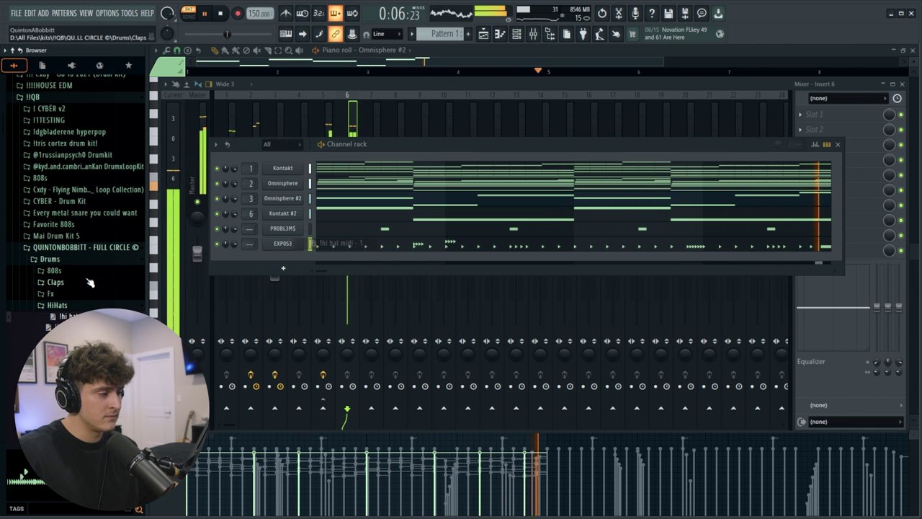
drag(72, 339, 306, 243)
key(space)
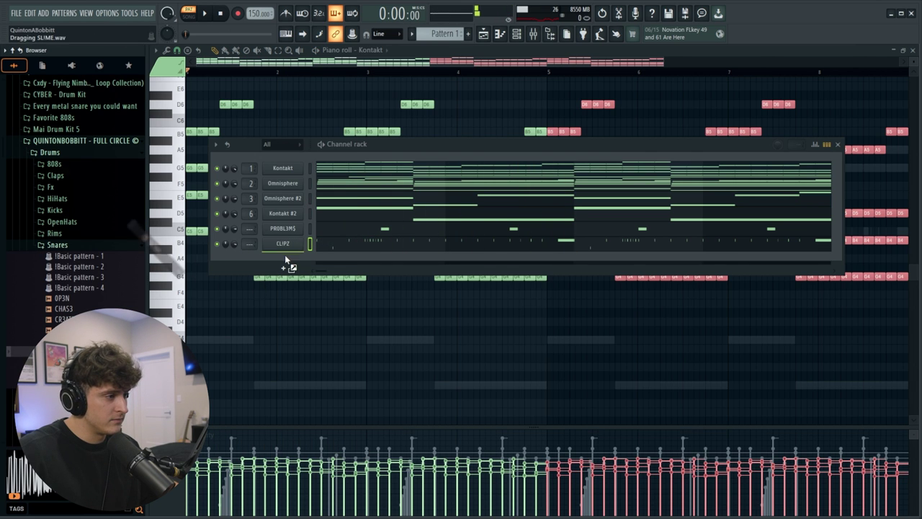
Step: Load the SL!ME snare as a new channel and apply !Basic pattern - 3 to it
drag(285, 256, 286, 264)
click(90, 278)
key(space)
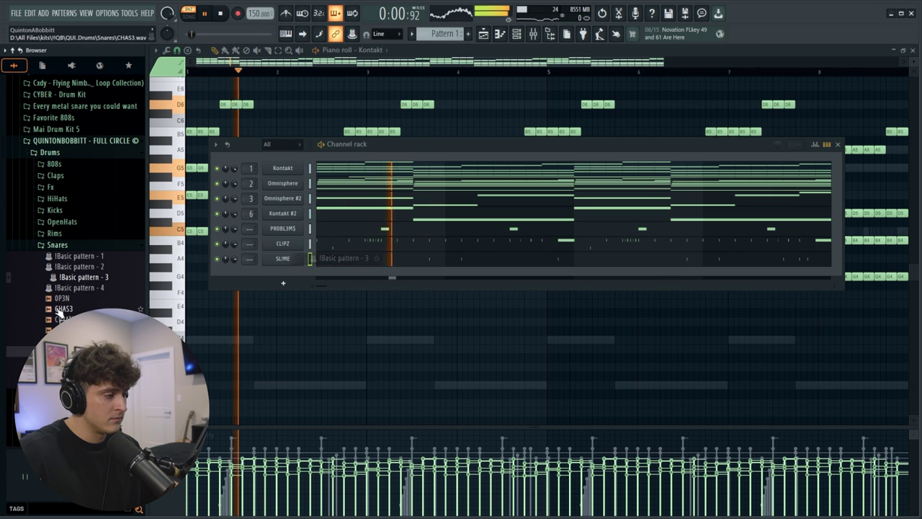
click(58, 245)
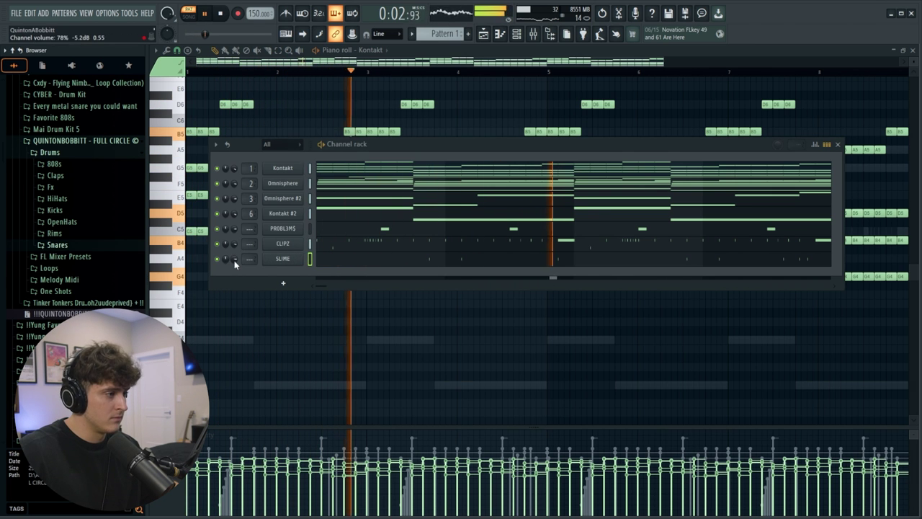
Step: Load the CRAT3 open hat as a new channel and apply !Basic pattern - 1 to it
click(61, 221)
key(space)
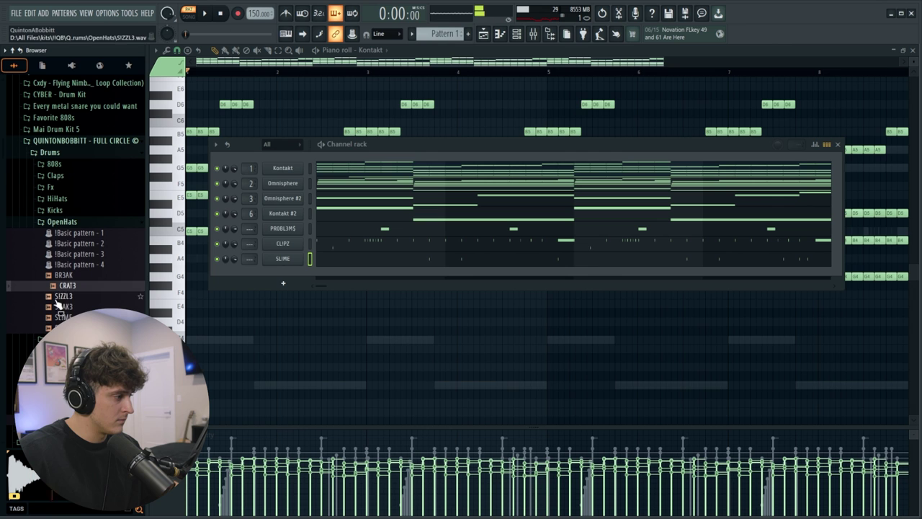
drag(271, 271, 272, 272)
drag(79, 233, 317, 273)
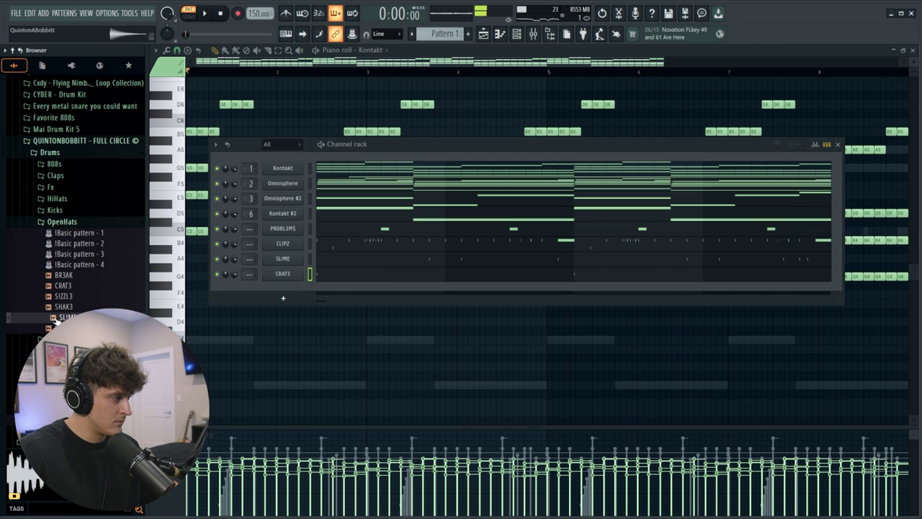
key(space)
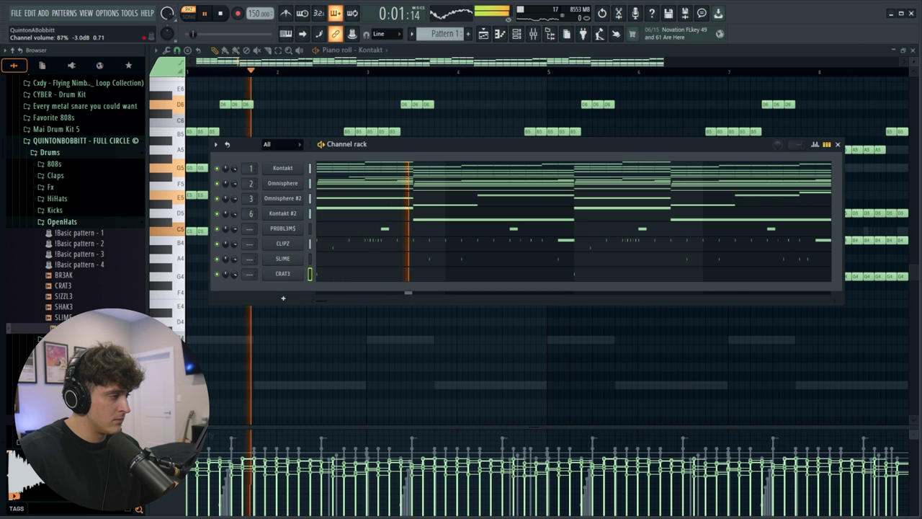
click(57, 224)
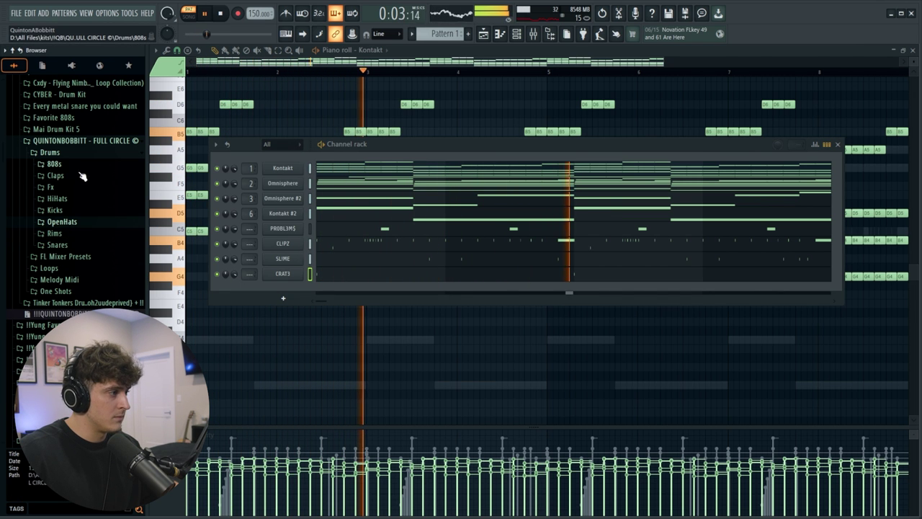
Step: Audition the FULL CIRCLE kick samples and load ST3AL as a new channel
key(space)
click(61, 210)
click(64, 265)
click(62, 284)
click(62, 274)
click(63, 252)
click(63, 242)
click(64, 232)
click(60, 221)
click(67, 274)
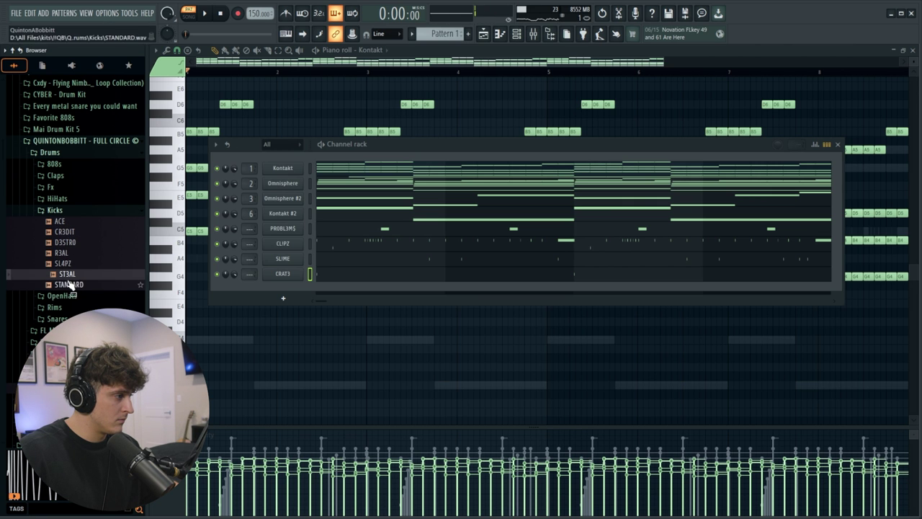
drag(257, 277, 242, 289)
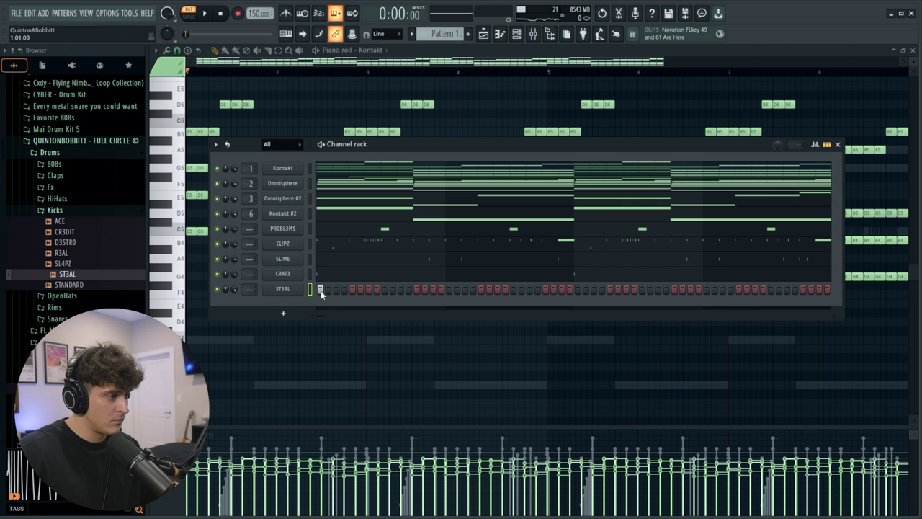
Step: Place ST3AL kick hits on steps 1, 11, 13, 31 and 33 of the pattern
key(space)
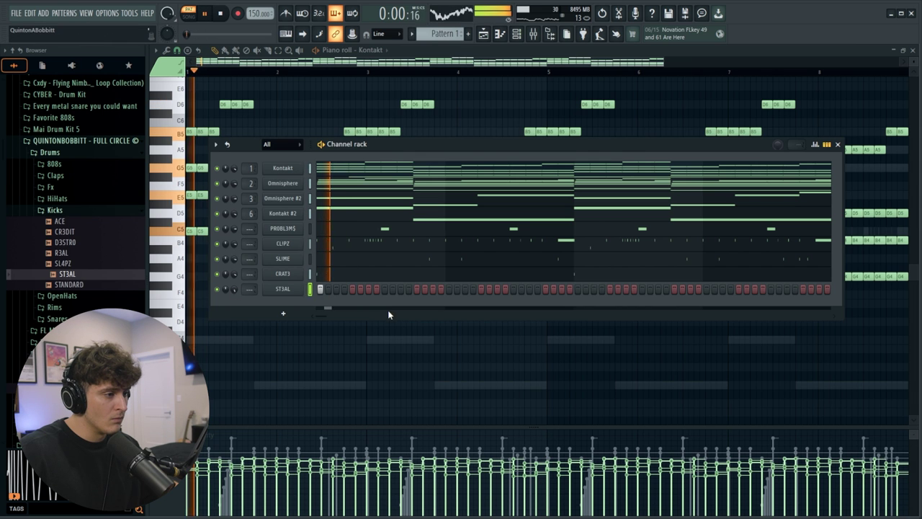
click(401, 289)
click(417, 288)
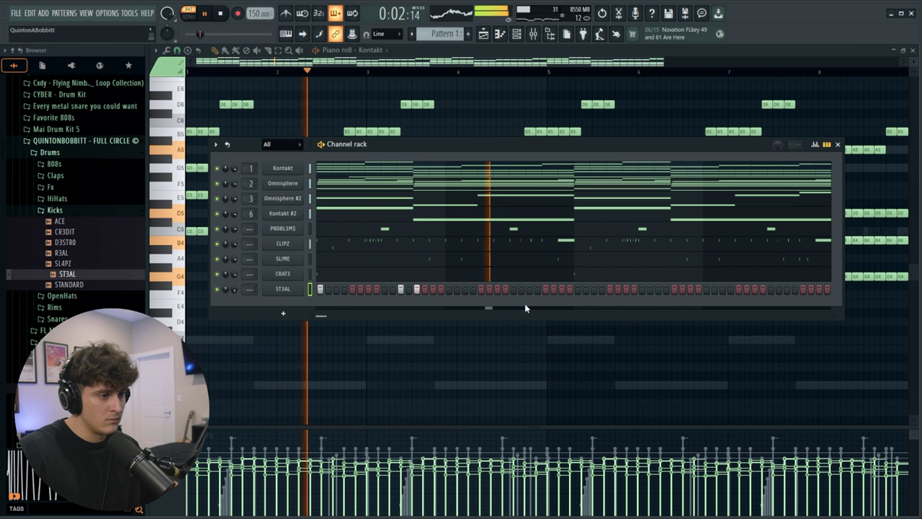
click(562, 289)
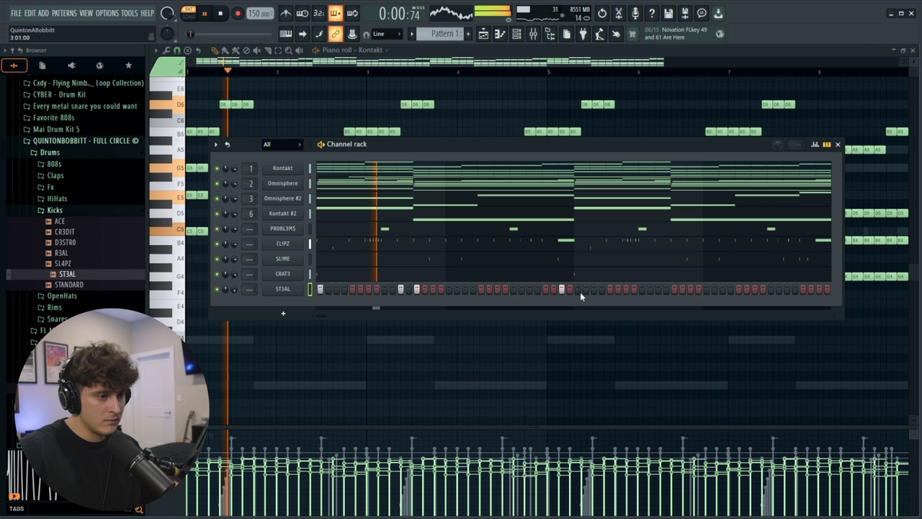
Step: Add kicks at 3:11, 3:13, 4:07, 4:11 and 4:15 in the ST3AL piano roll and lower all the kicks to B4
right_click(303, 289)
click(321, 294)
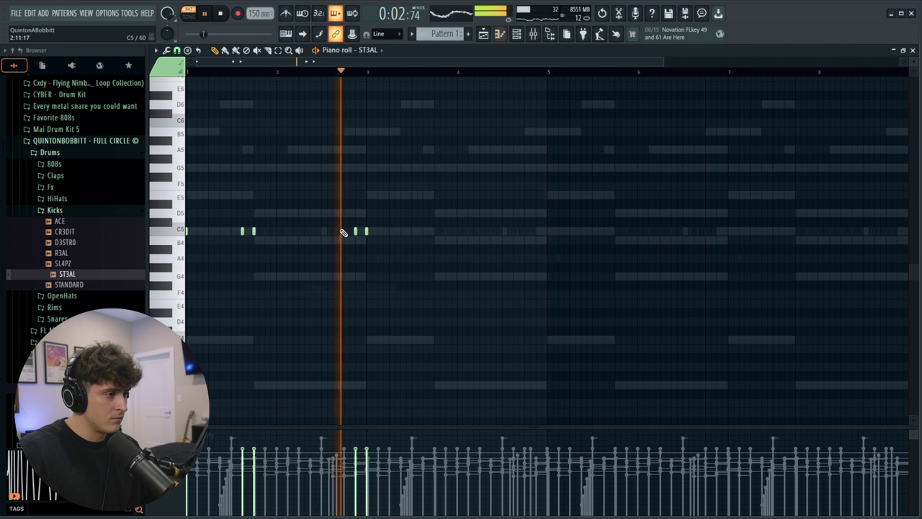
click(435, 231)
key(shift+Down)
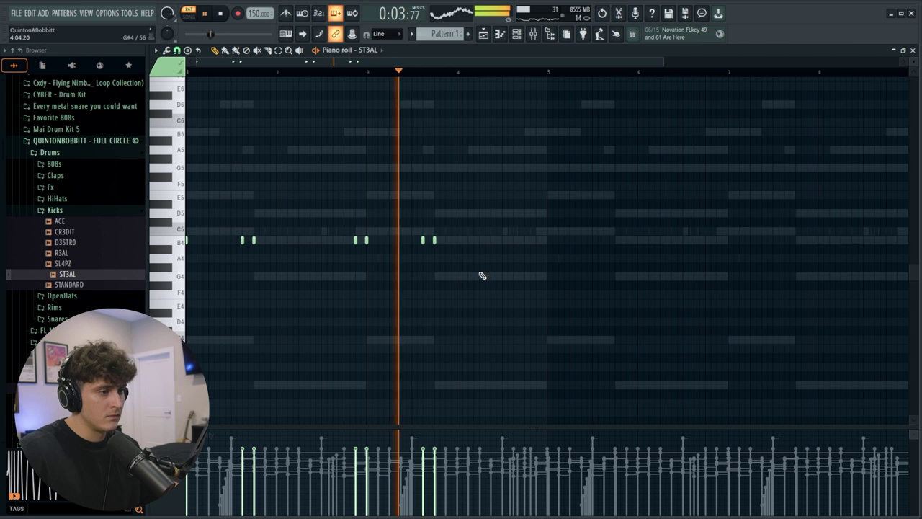
key(space)
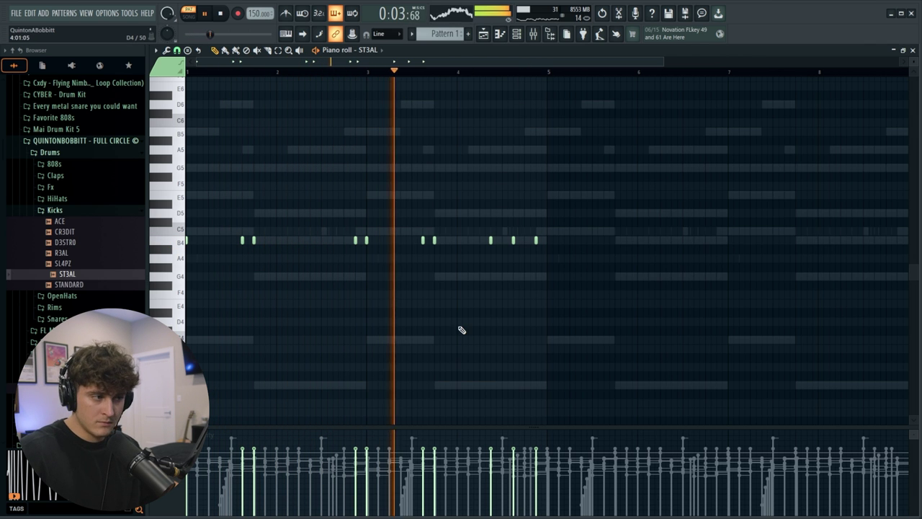
Step: Play from about the start of bar 4 and move the kick at 4:11 to 4:13
key(space)
click(458, 70)
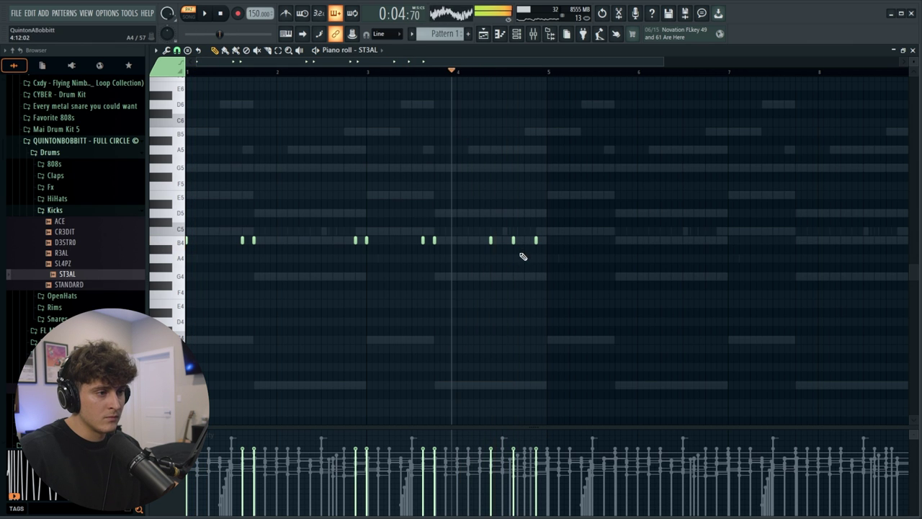
key(space)
drag(513, 240, 525, 241)
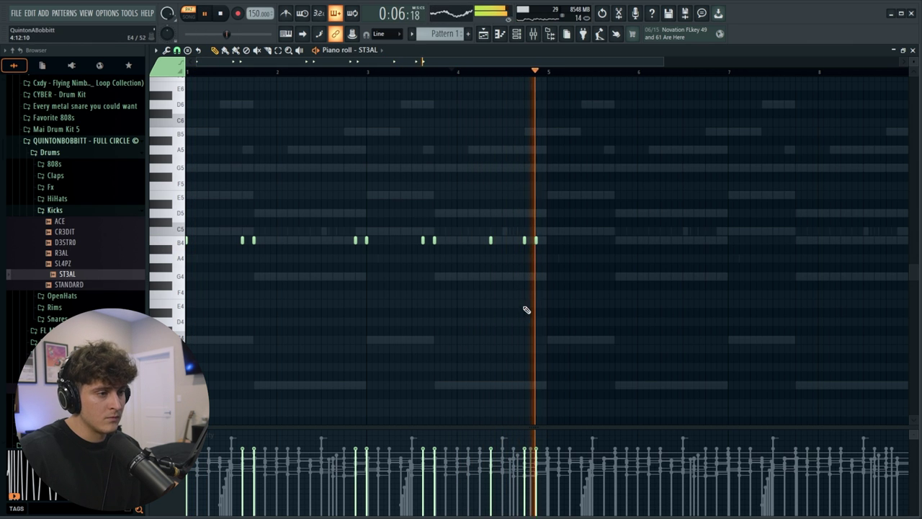
Step: Duplicate the four-bar kick pattern and align the copy to start at bar 5
key(ctrl+b)
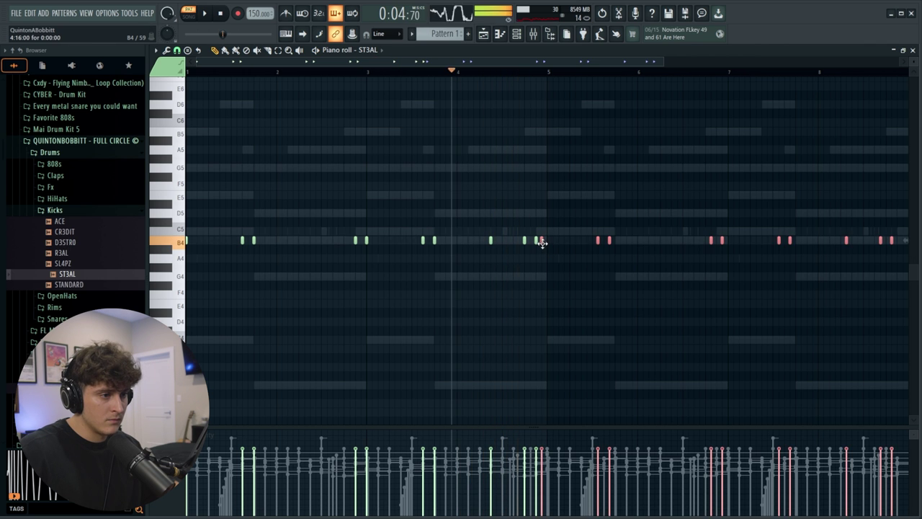
ctrl+click(554, 333)
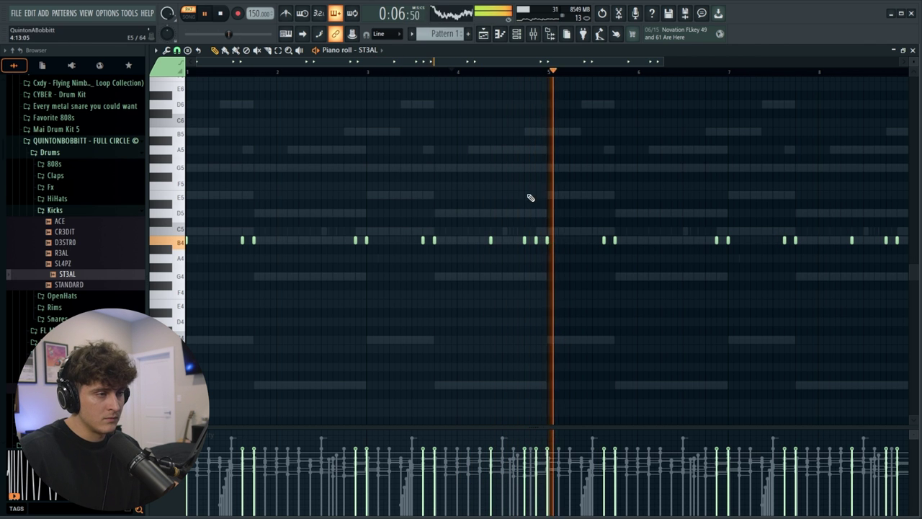
scroll(534, 77, down, 2)
Step: Swap the ST3AL kick channel's sample for CR3DIT, keeping its pattern
click(519, 36)
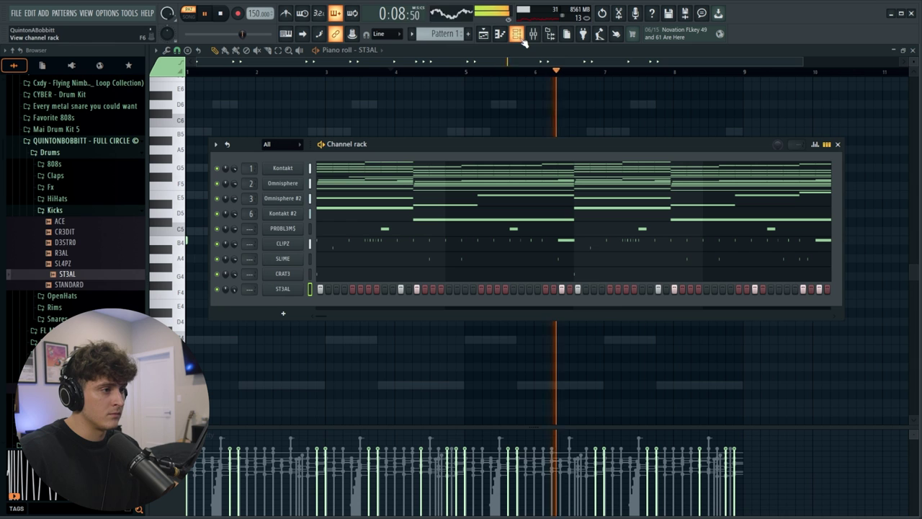
click(283, 289)
click(224, 129)
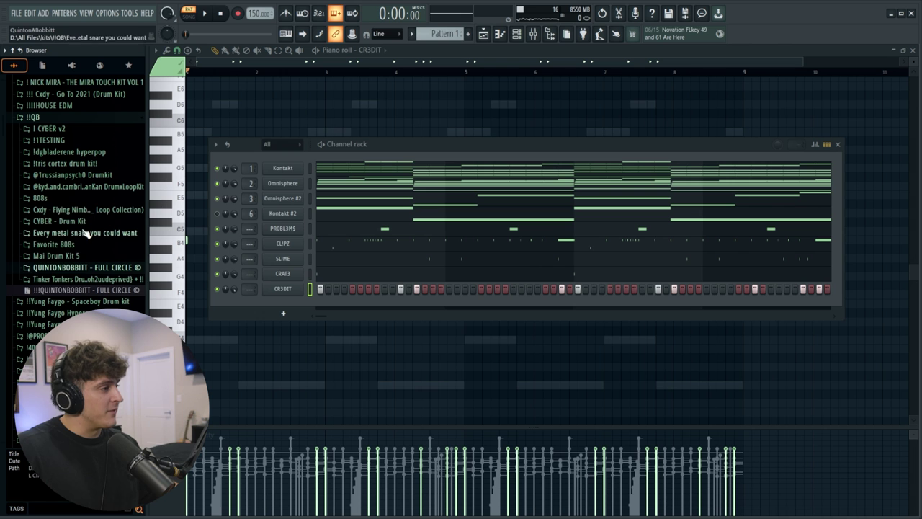
Step: Load 808 - CHURCH from the CYBER - Drum Kit 808 folder as a new channel
click(72, 222)
click(45, 233)
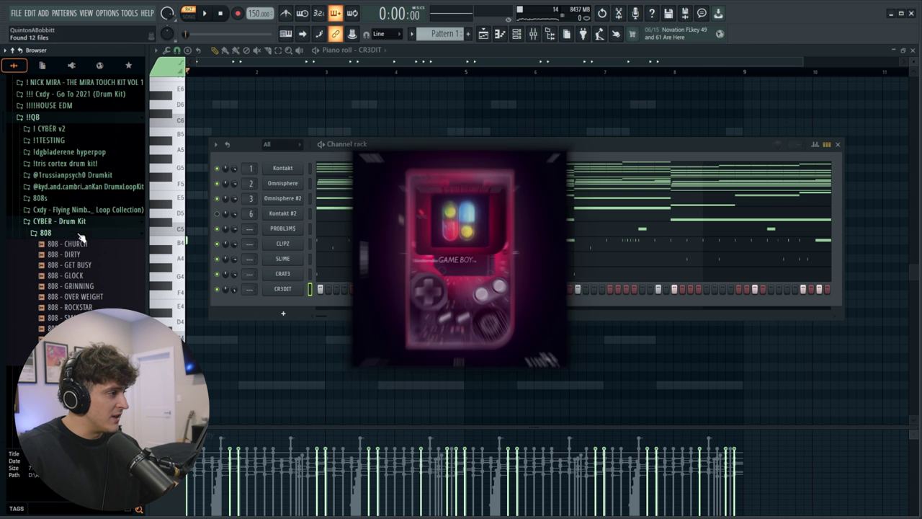
click(50, 245)
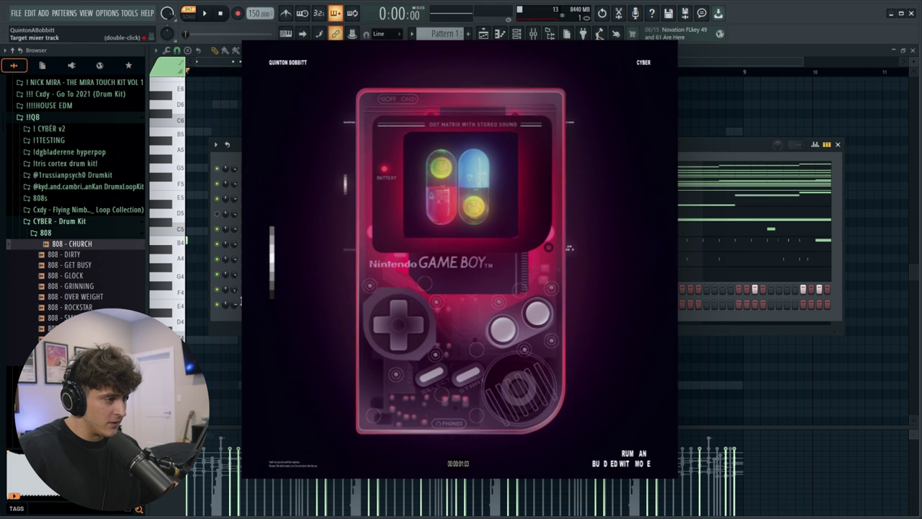
Step: Set the 808 - CHURCH channel to cut itself and enable its volume envelope
right_click(306, 303)
right_click(306, 303)
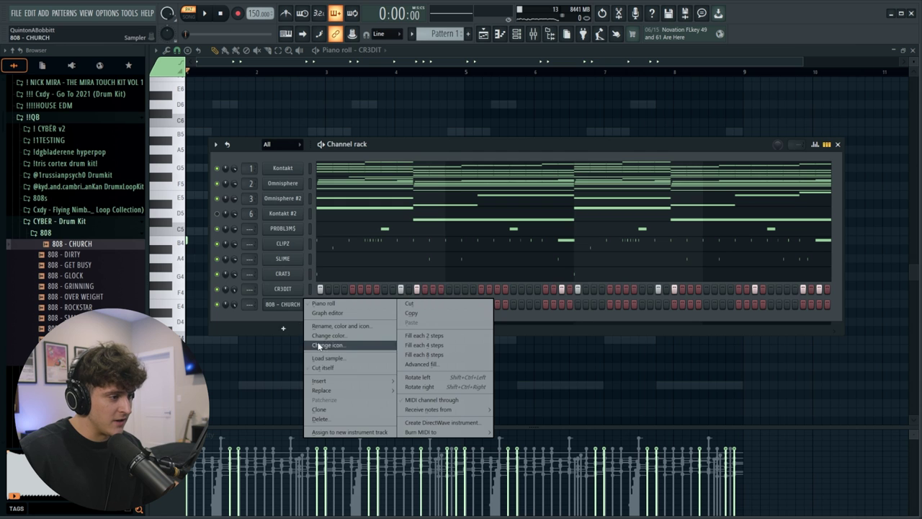
click(317, 368)
click(287, 305)
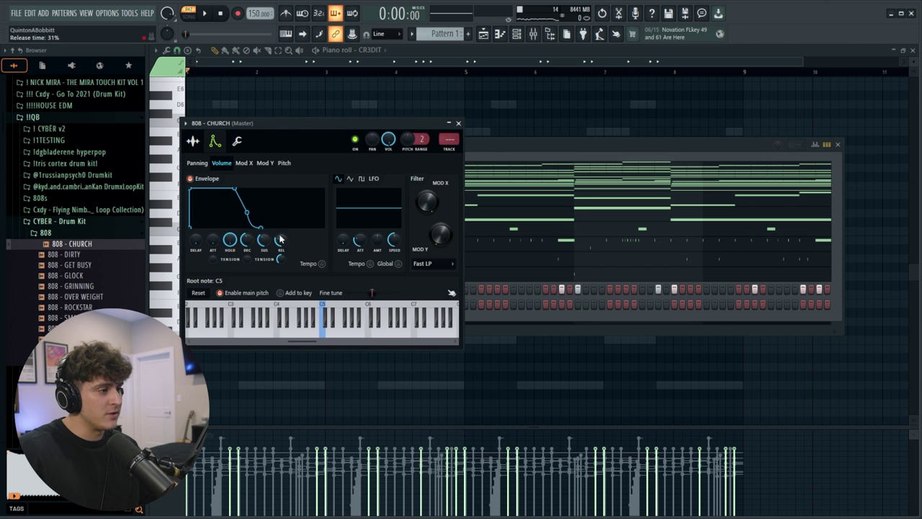
click(457, 124)
Step: Place 808 notes in the piano roll: C5 at 1:01, C6 at 1:11, G5 at 1:13 and G4 at 2:15
right_click(295, 308)
click(325, 303)
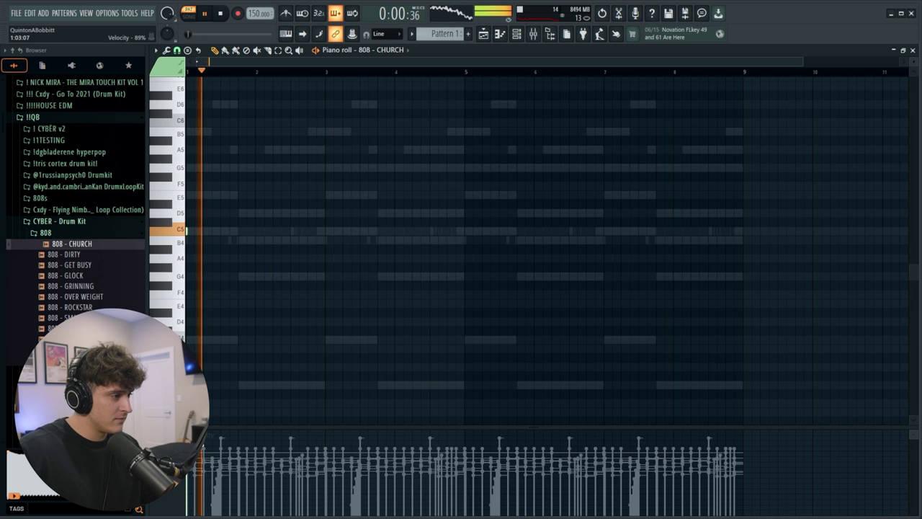
click(238, 277)
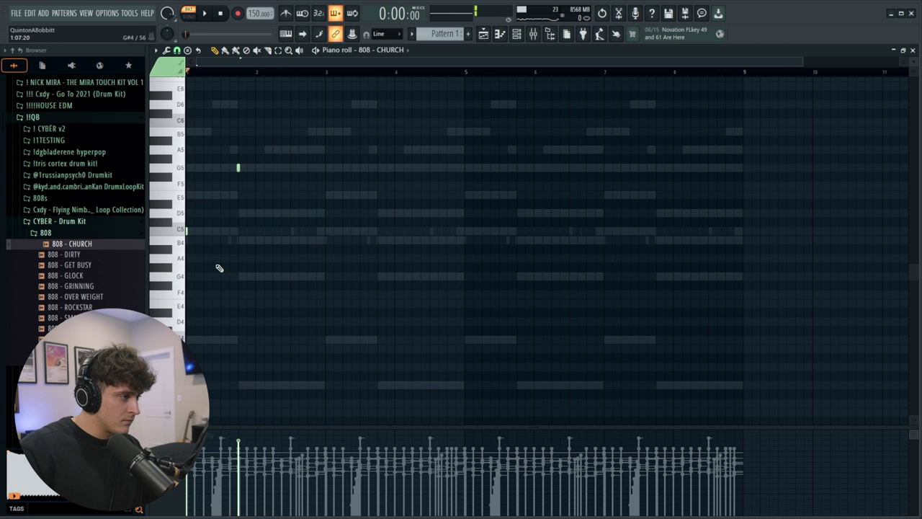
key(space)
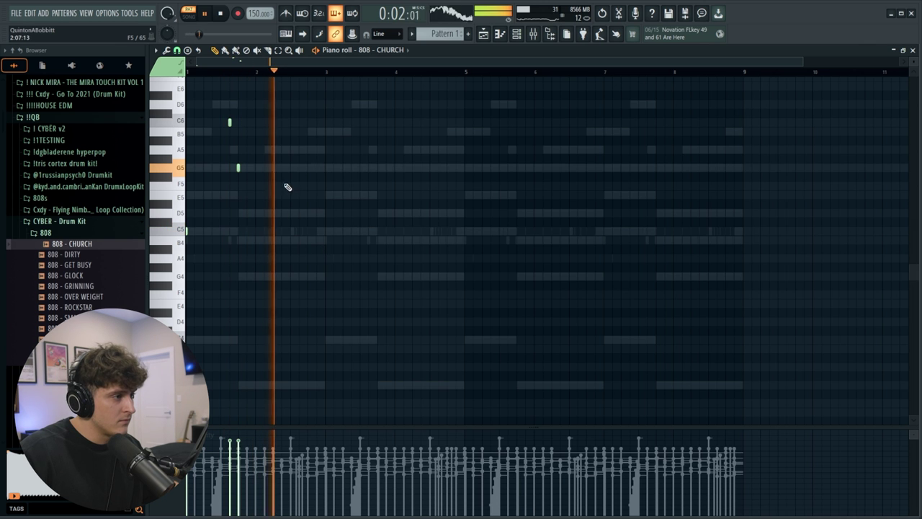
scroll(268, 64, up, 2)
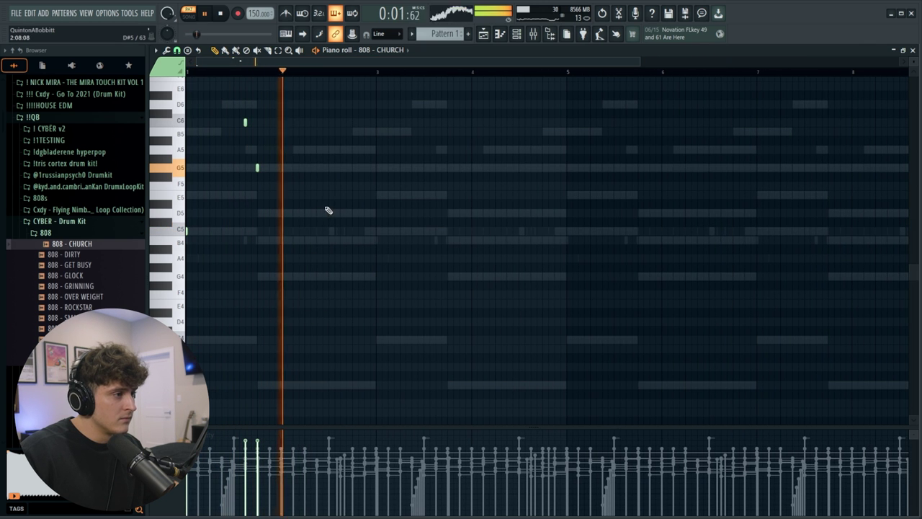
key(space)
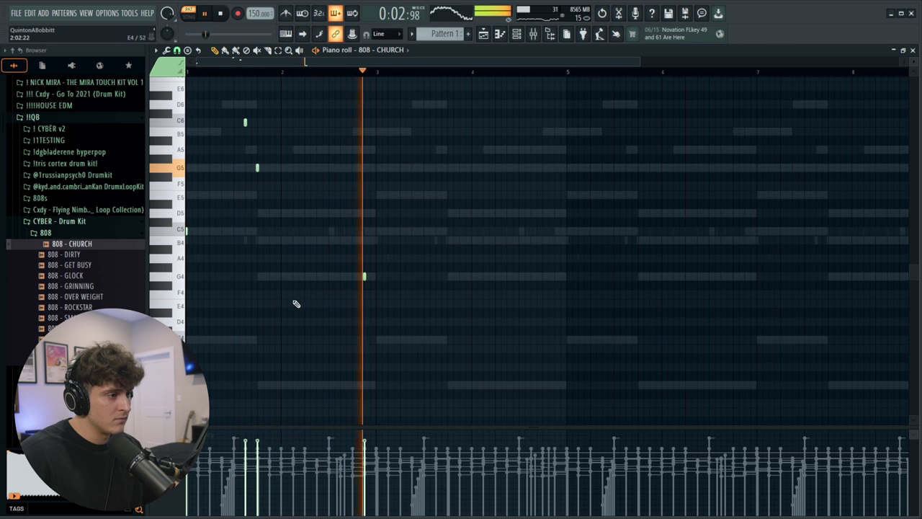
Step: Extend the 808 notes legato so each reaches the next, and duplicate the two-bar pattern into bars 3 and 4
key(ctrl+l)
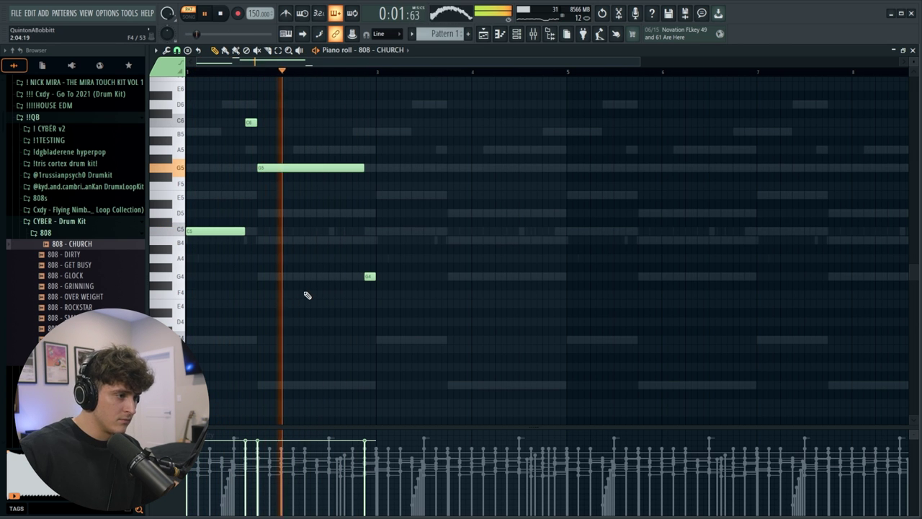
key(ctrl+b)
key(ctrl+d)
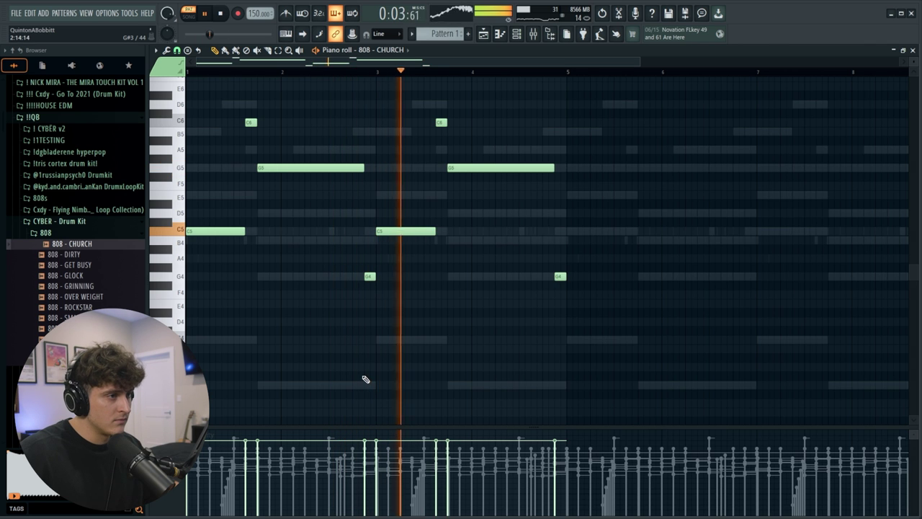
key(space)
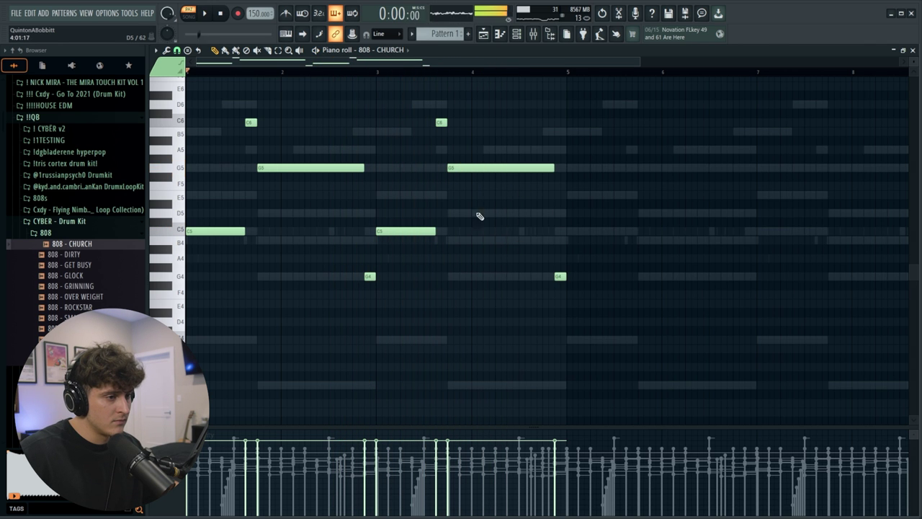
Step: Copy the last G4 of the 808 pattern to 4:05 and turn the copy into a slide note
shift+drag(560, 276, 499, 278)
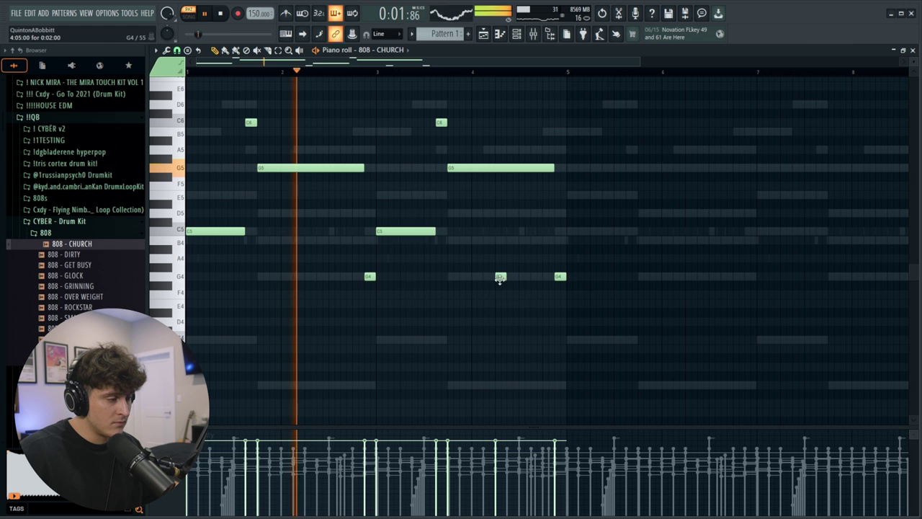
double_click(498, 278)
click(512, 320)
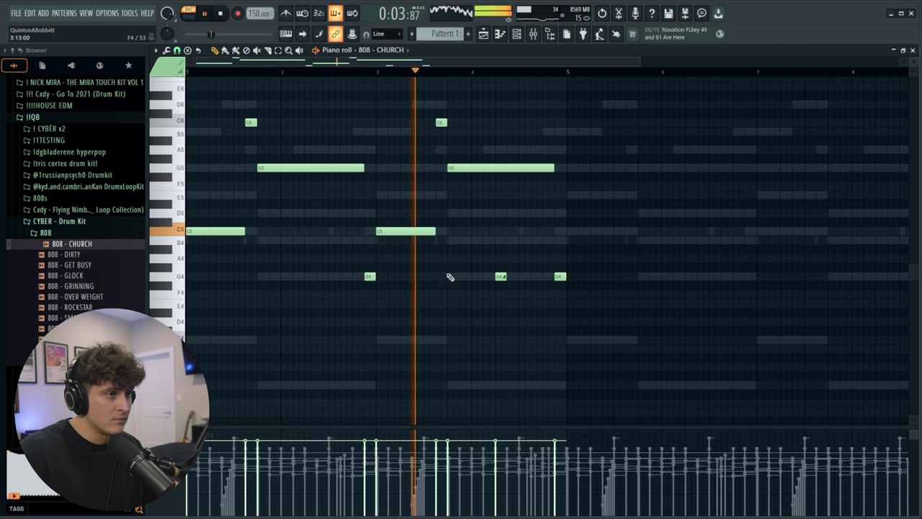
click(515, 34)
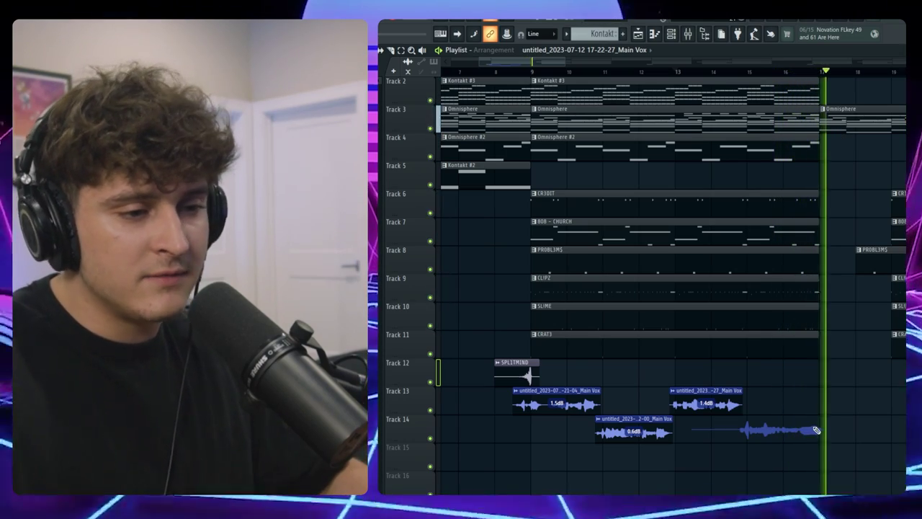
Step: Stop the vocal recording and trim the start and end of the new Main Vox clip on Track 14
key(space)
drag(699, 437, 738, 436)
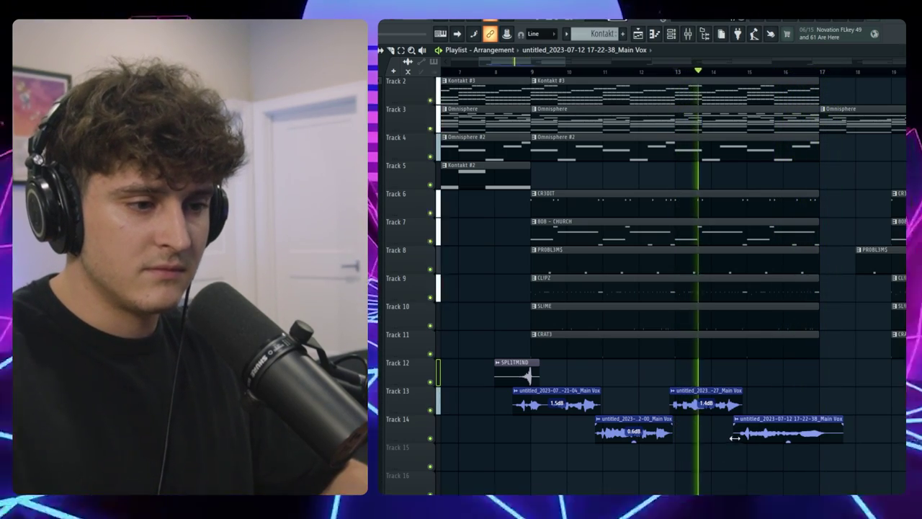
drag(843, 431, 828, 433)
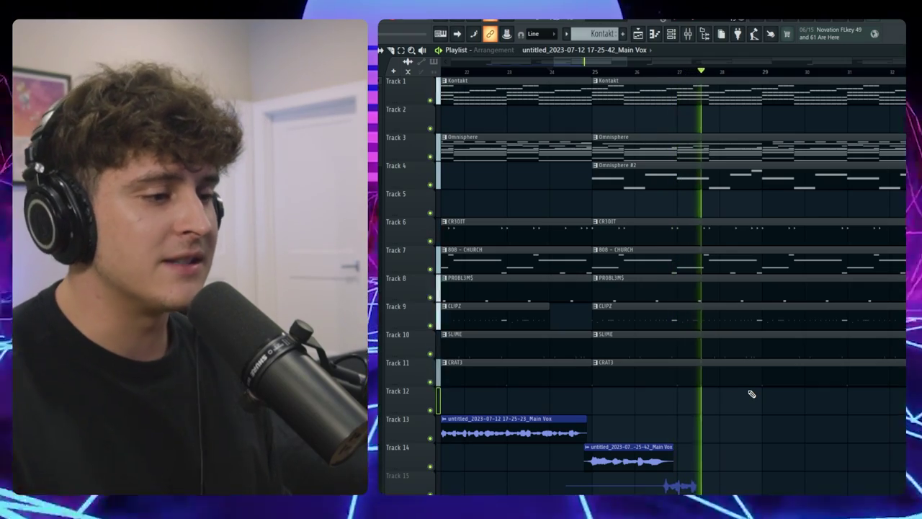
Step: Move the Track 16 adlib clips up to Track 15 and the Track 14 Main Vox clips up to Track 13
scroll(751, 394, up, 1)
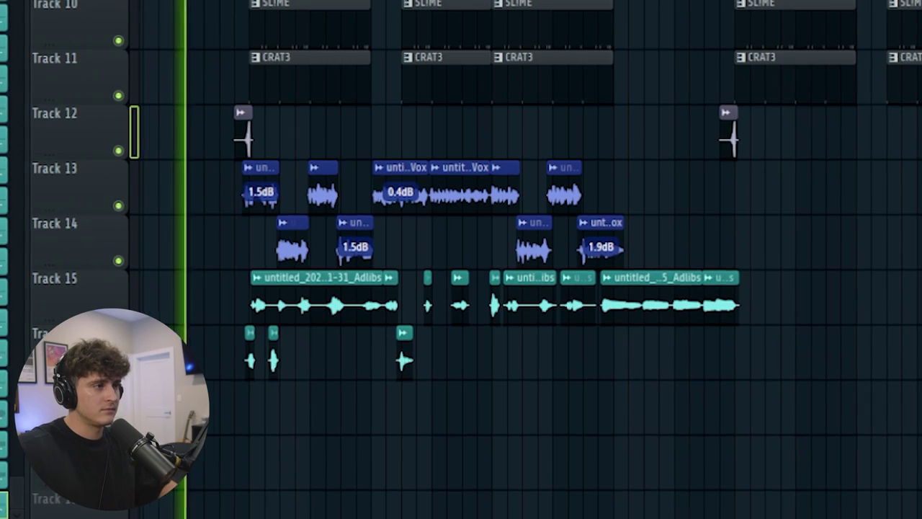
scroll(327, 259, up, 2)
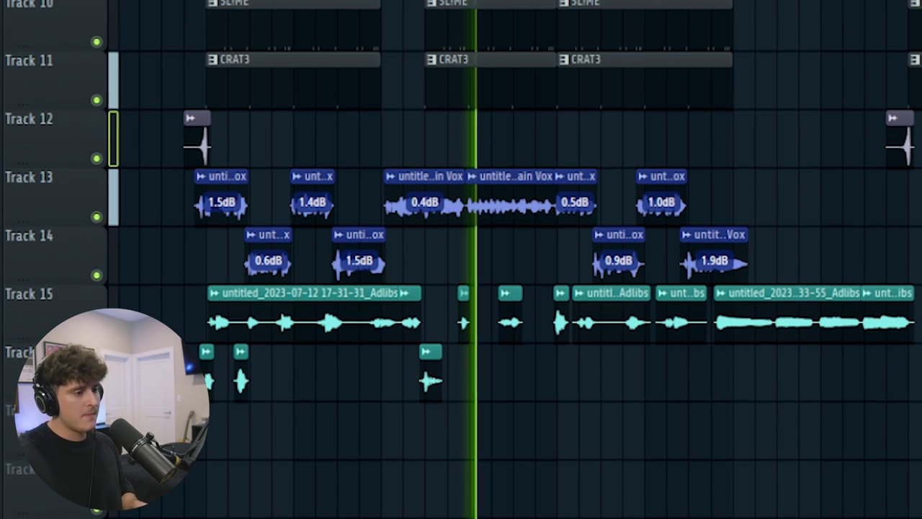
drag(195, 346, 457, 425)
key(shift+Up)
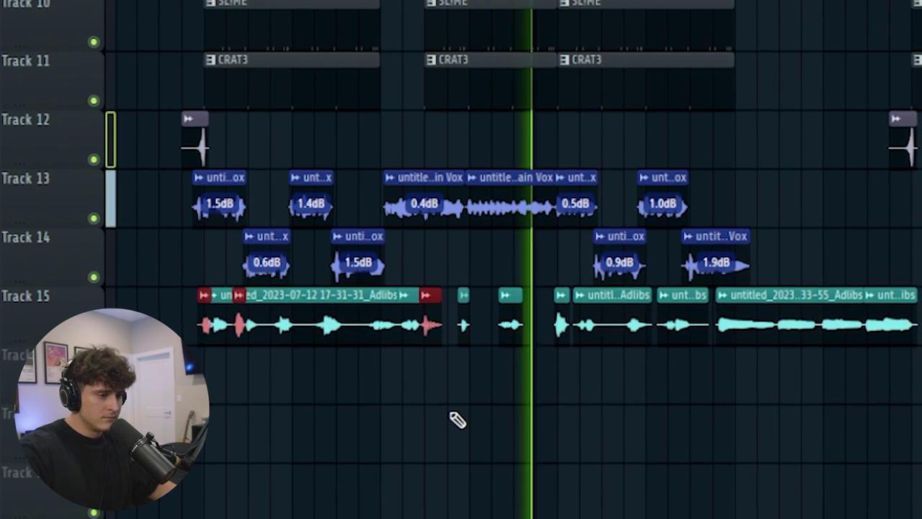
ctrl+click(361, 418)
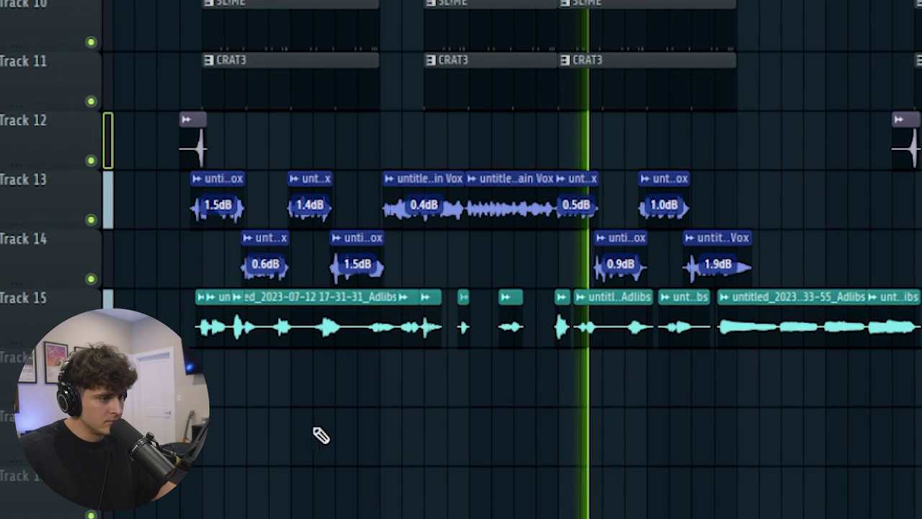
drag(188, 233, 770, 274)
key(shift+Up)
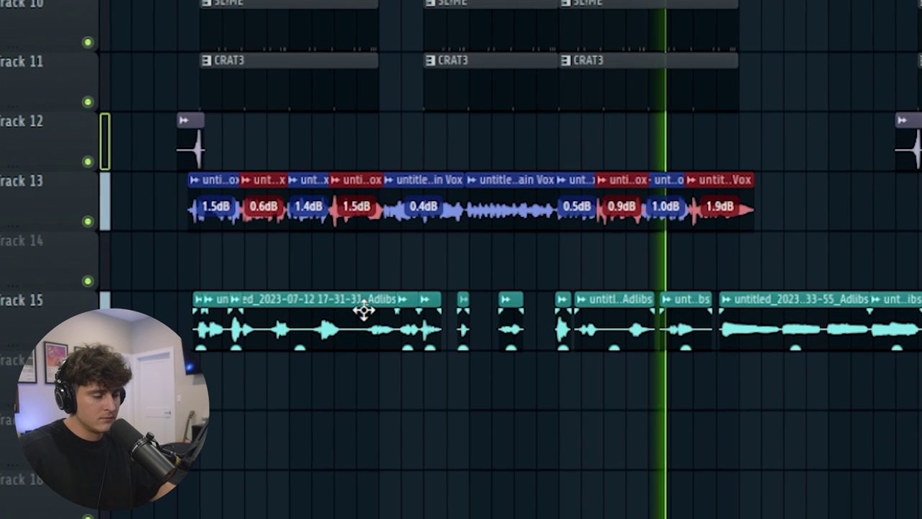
Step: Assign the Main Vox and Adlibs mixer tracks to new audio tracks in the playlist
click(539, 13)
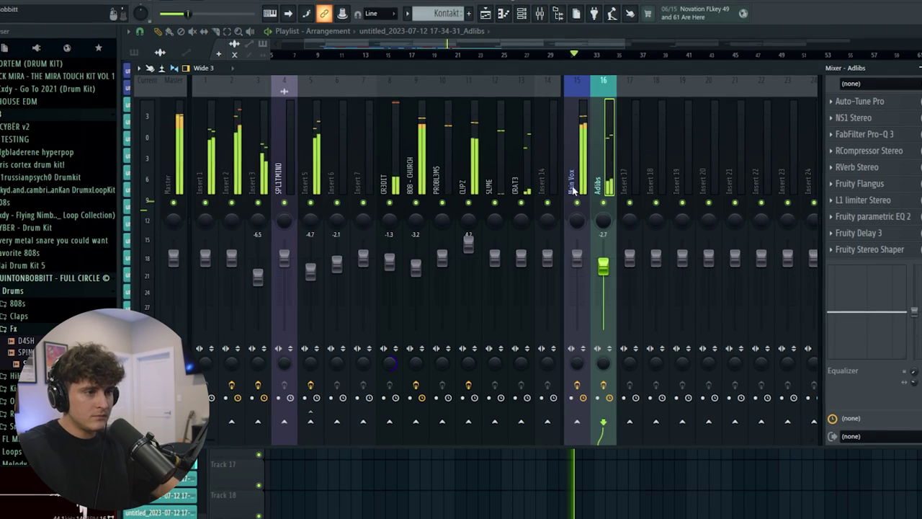
right_click(587, 76)
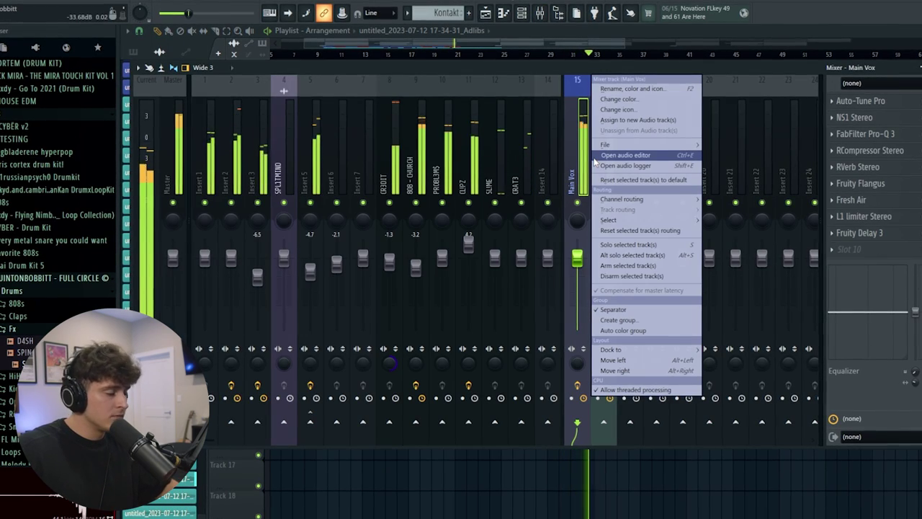
click(603, 160)
right_click(606, 162)
click(665, 119)
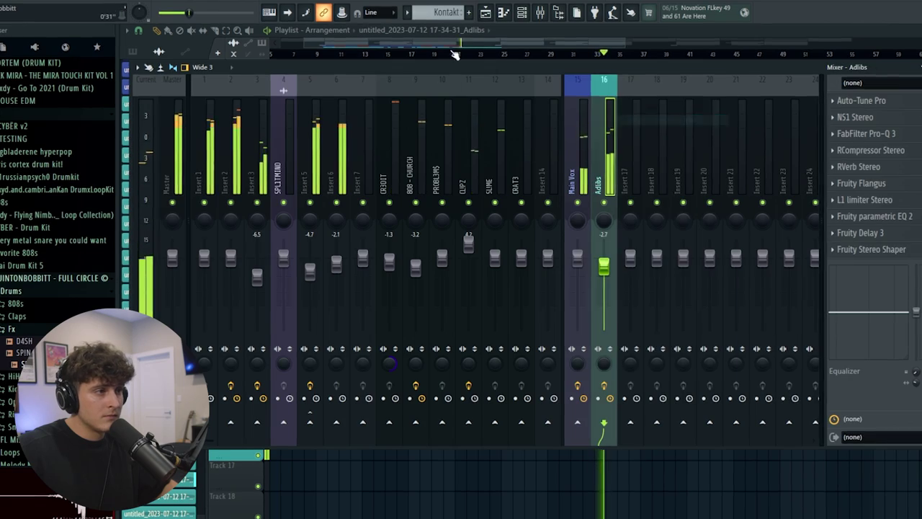
Step: Move all main vocal clips down to the Main Vox audio track and all adlib clips down to the Adlibs audio track
click(455, 54)
drag(296, 397, 597, 356)
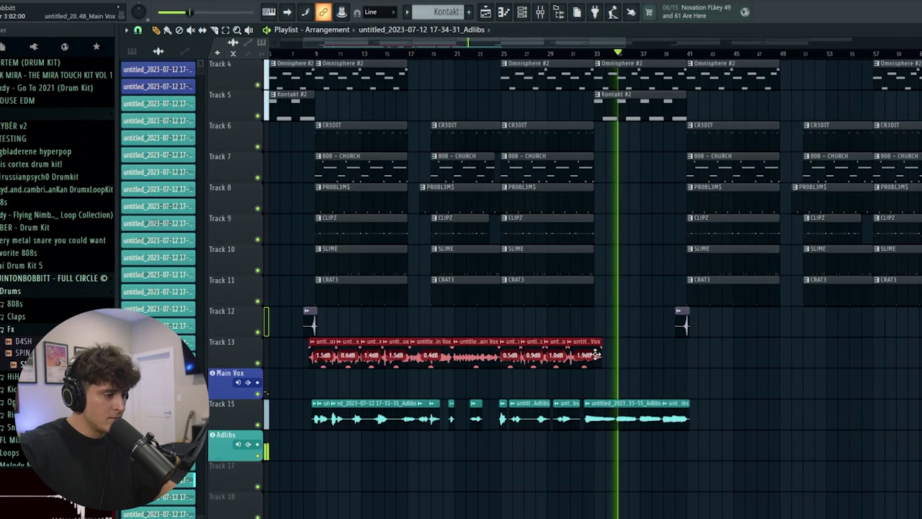
key(shift+Down)
drag(719, 458, 294, 424)
key(shift+Down)
click(289, 419)
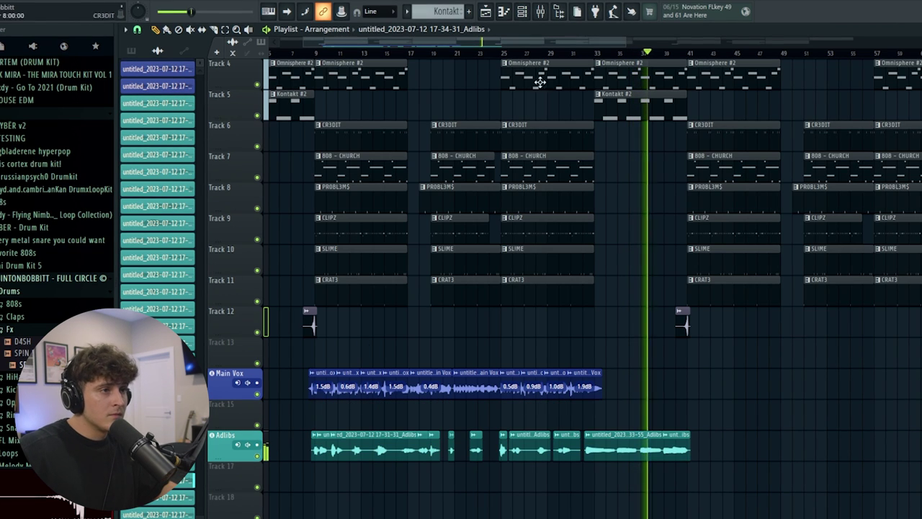
Step: Bring up the mixer to view the Main Vox and Adlibs tracks
click(542, 13)
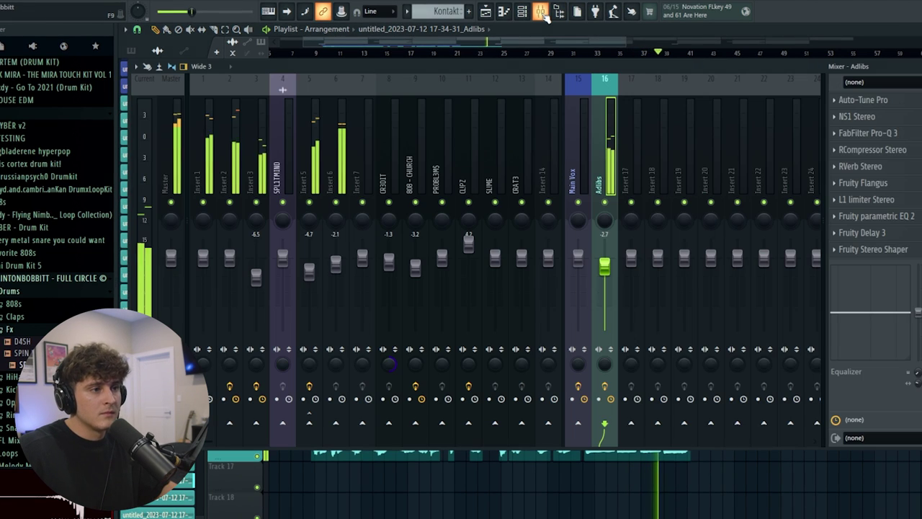
right_click(642, 202)
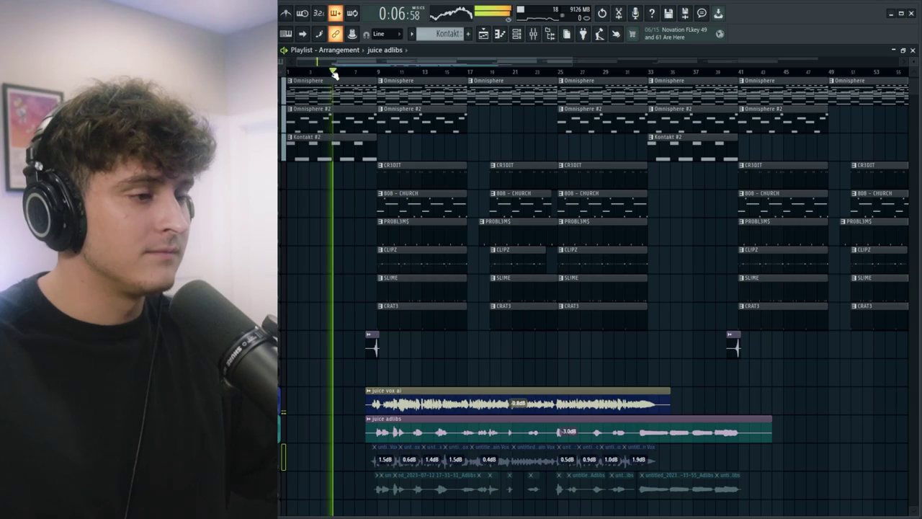
Step: Turn on auto-scrolling so the playlist follows the playhead during playback
scroll(345, 75, up, 2)
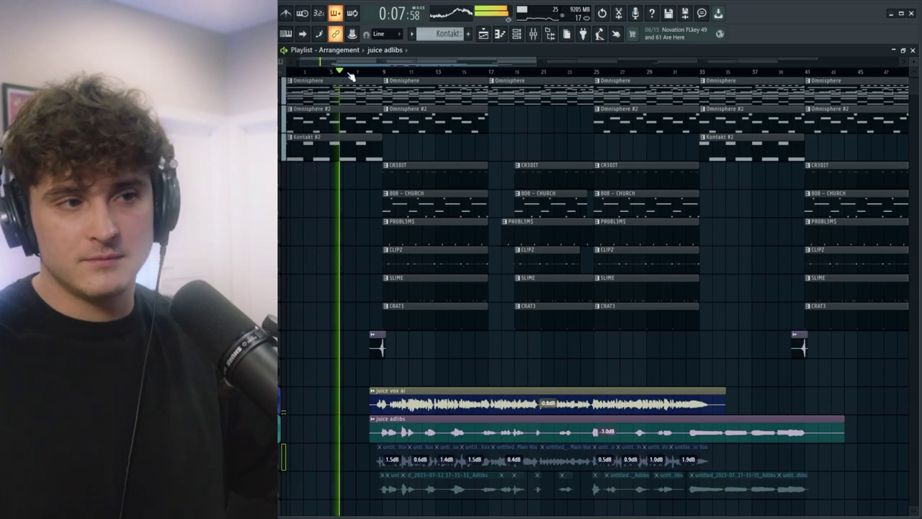
click(304, 35)
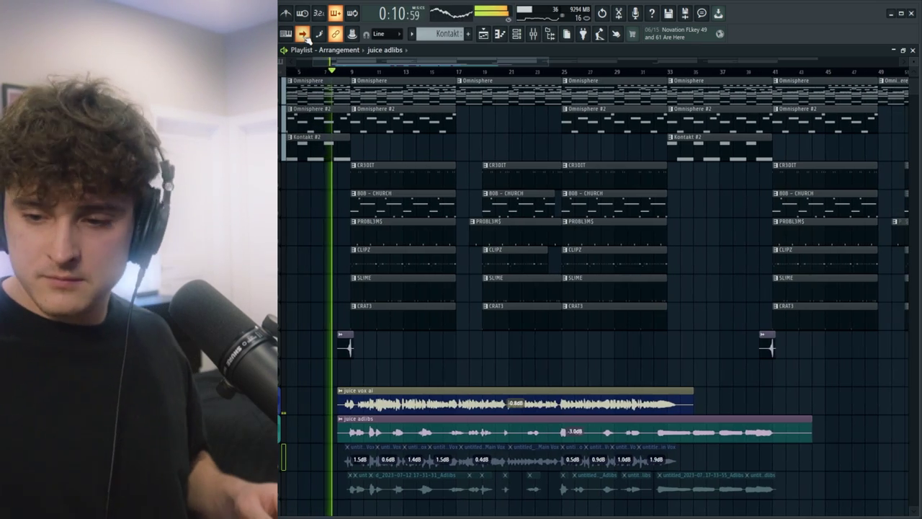